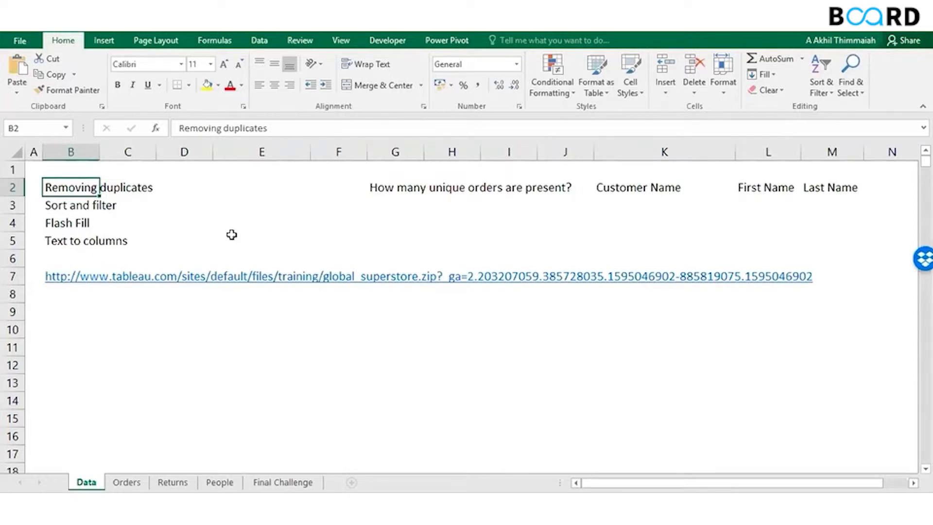
Select the entire table on the Orders sheet and look through the available table styles without applying one.
{"action": "key", "text": "ctrl+Page_Down"}
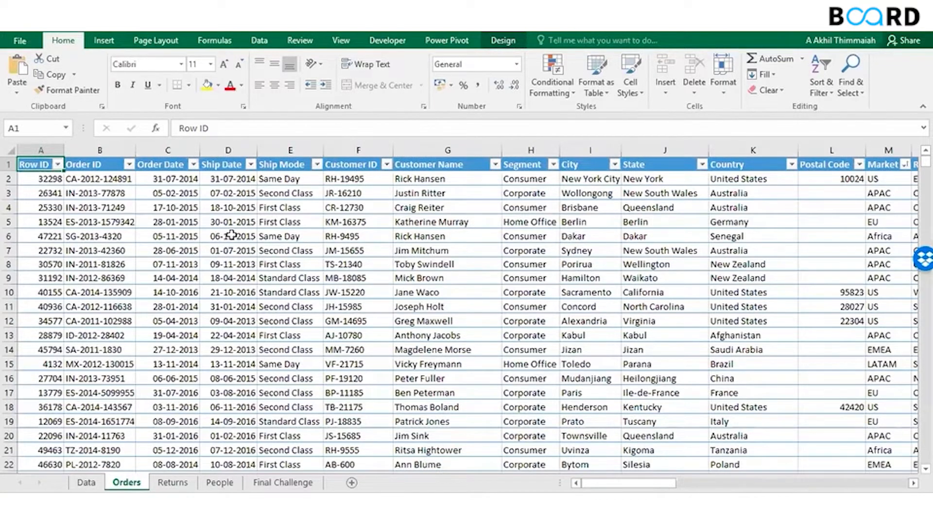
{"action": "key", "text": "ctrl+shift+End"}
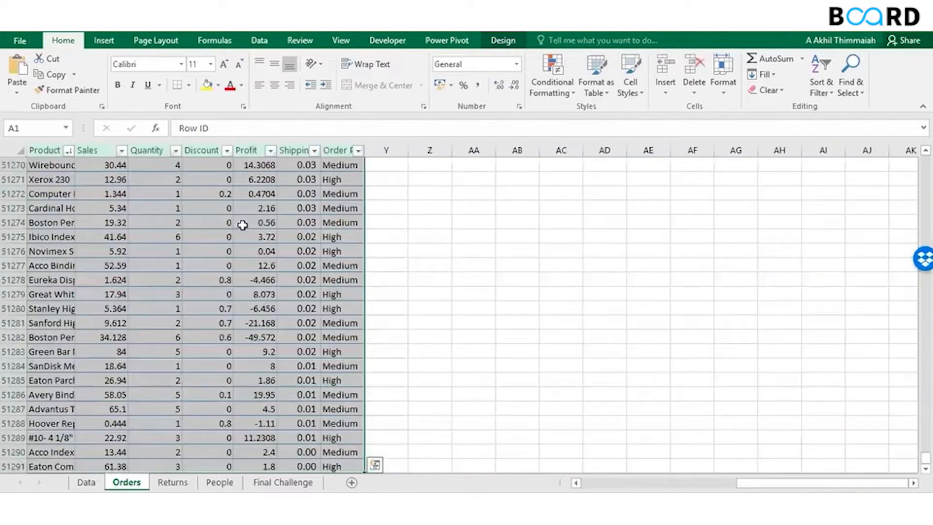
{"action": "left_click", "coordinate": [605, 95]}
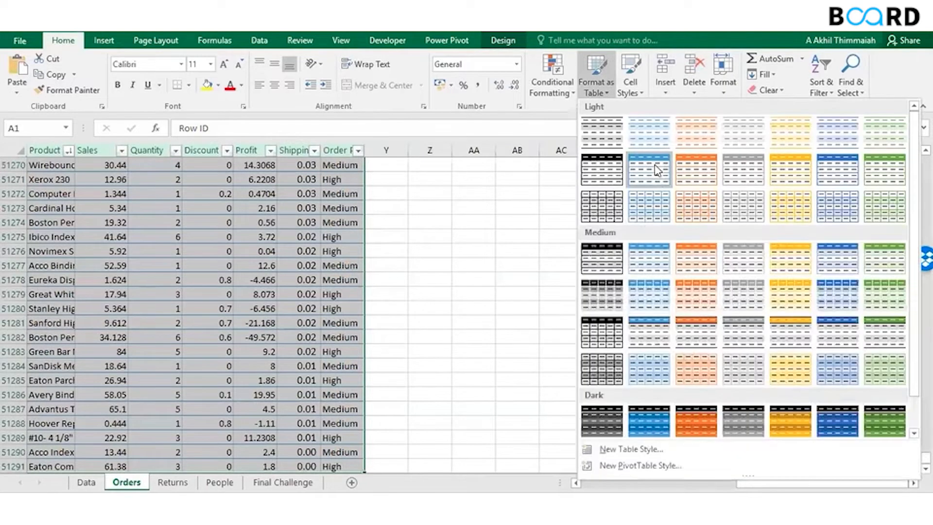
{"action": "left_click", "coordinate": [608, 98]}
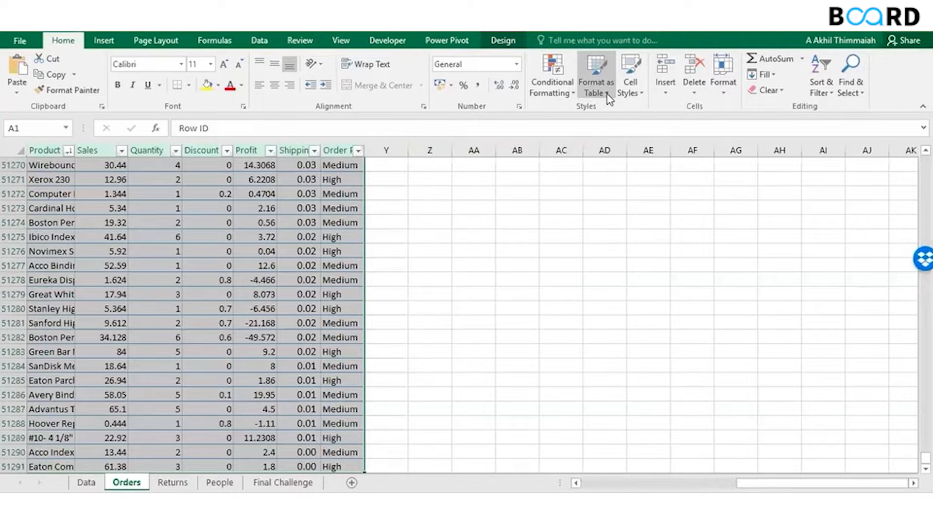
{"action": "key", "text": "ctrl+Home"}
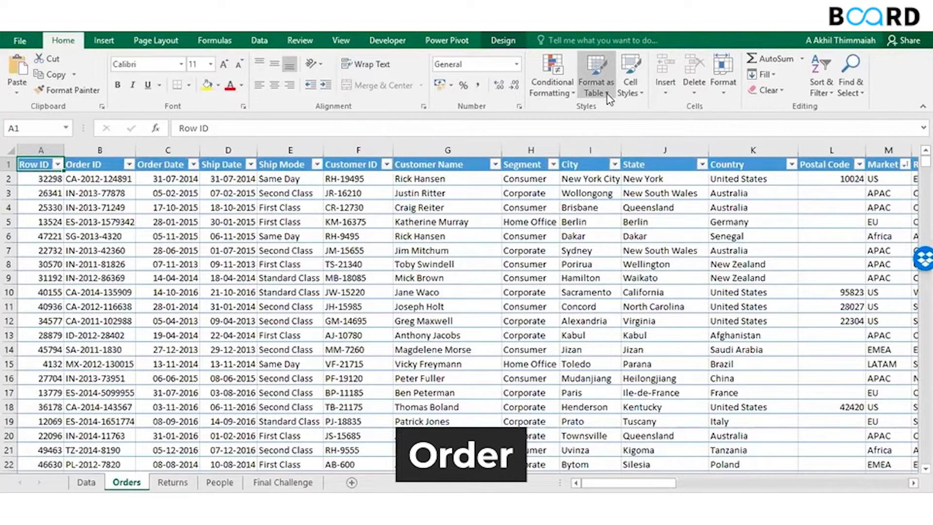
Examine the date, shipping, customer, segment and location columns in the first record of the Orders sheet.
{"action": "key", "text": "Down"}
{"action": "key", "text": "Right"}
{"action": "key", "text": "Right"}
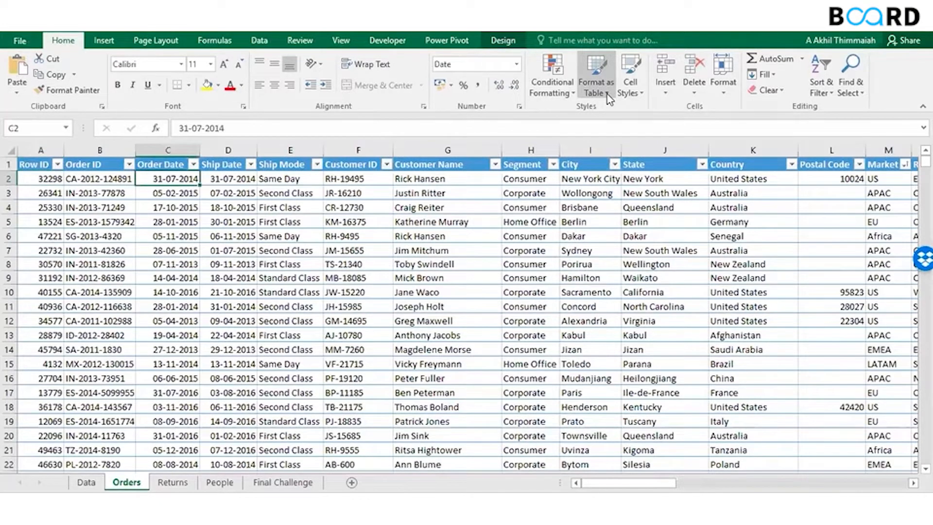
{"action": "key", "text": "Right"}
{"action": "key", "text": "Right"}
{"action": "key", "text": "Right"}
{"action": "key", "text": "Right"}
{"action": "key", "text": "Right"}
{"action": "key", "text": "Right"}
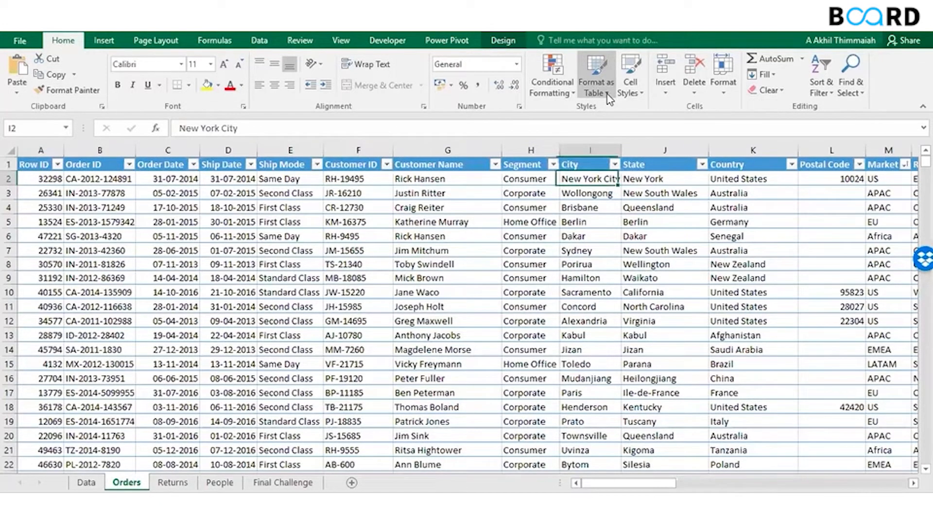
{"action": "key", "text": "Right"}
{"action": "key", "text": "Right"}
{"action": "key", "text": "Right"}
{"action": "key", "text": "Right"}
{"action": "key", "text": "Left"}
{"action": "key", "text": "Left"}
{"action": "key", "text": "Left"}
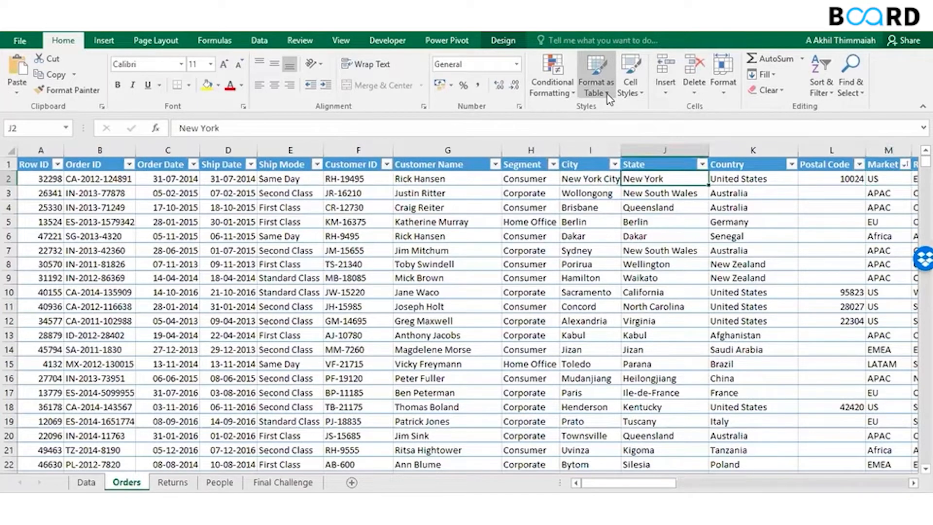
Examine the market, region, product and category columns of the first order, continuing across to Sales.
{"action": "key", "text": "Right"}
{"action": "key", "text": "Right"}
{"action": "key", "text": "Right"}
{"action": "key", "text": "Right"}
{"action": "key", "text": "Right"}
{"action": "key", "text": "Left"}
{"action": "key", "text": "Left"}
{"action": "key", "text": "Right"}
{"action": "key", "text": "Right"}
{"action": "key", "text": "Right"}
{"action": "key", "text": "Right"}
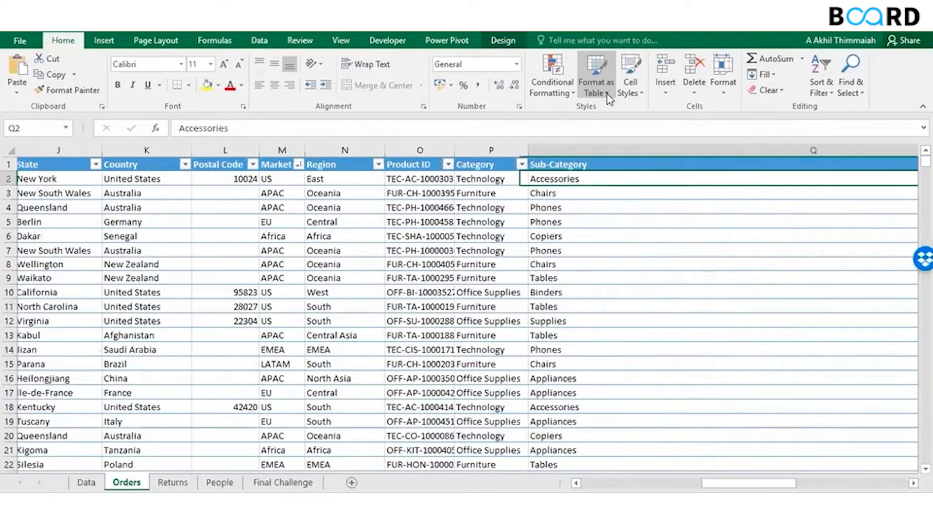
{"action": "key", "text": "Left"}
{"action": "key", "text": "Right"}
{"action": "key", "text": "Right"}
{"action": "key", "text": "Right"}
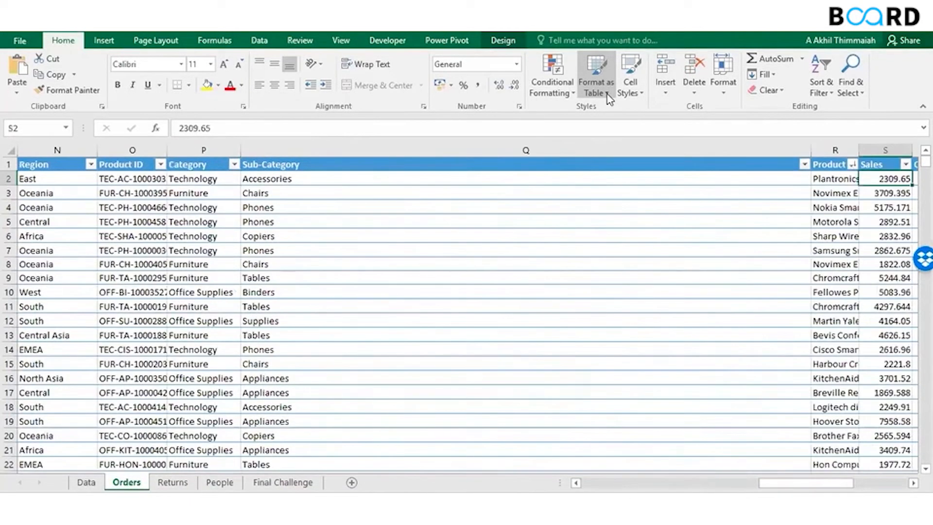
Review the Sales, Quantity, Discount, Profit, Shipping Cost and Order Priority columns, and return towards the table's first columns.
{"action": "key", "text": "Up"}
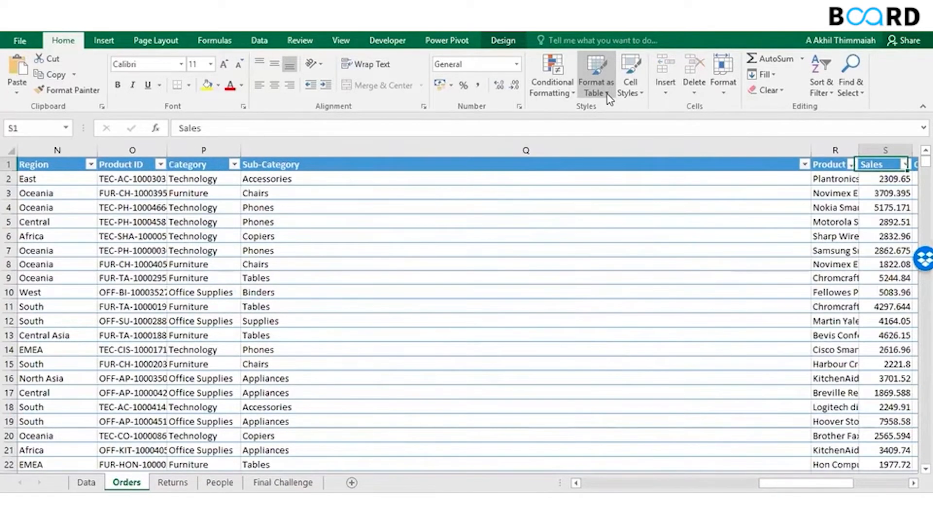
{"action": "key", "text": "Down"}
{"action": "key", "text": "Right"}
{"action": "key", "text": "Right"}
{"action": "key", "text": "Left"}
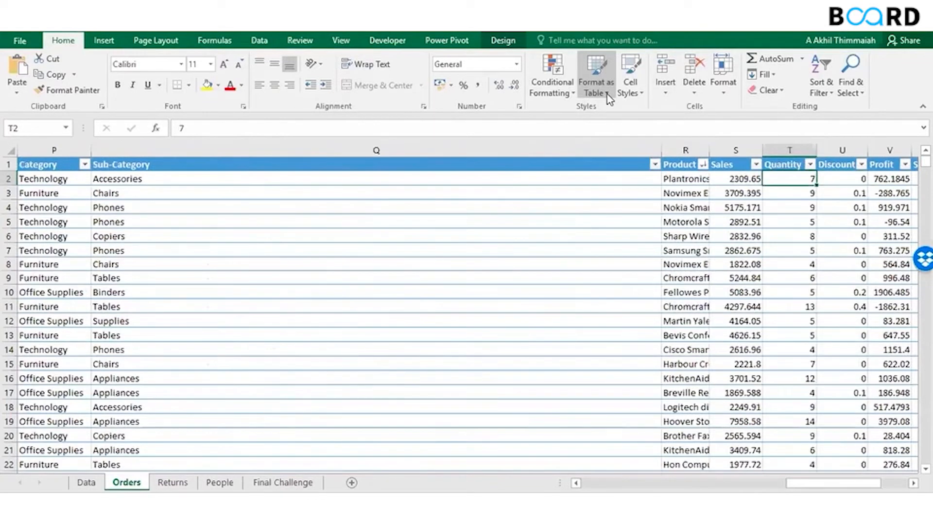
{"action": "key", "text": "Right"}
{"action": "key", "text": "Down"}
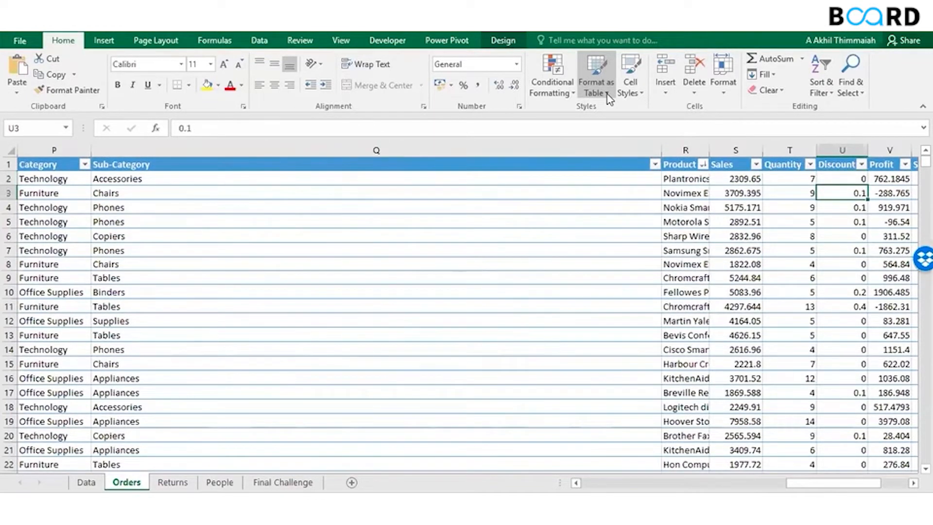
{"action": "key", "text": "Up"}
{"action": "key", "text": "Right"}
{"action": "key", "text": "Left"}
{"action": "key", "text": "Left"}
{"action": "key", "text": "Left"}
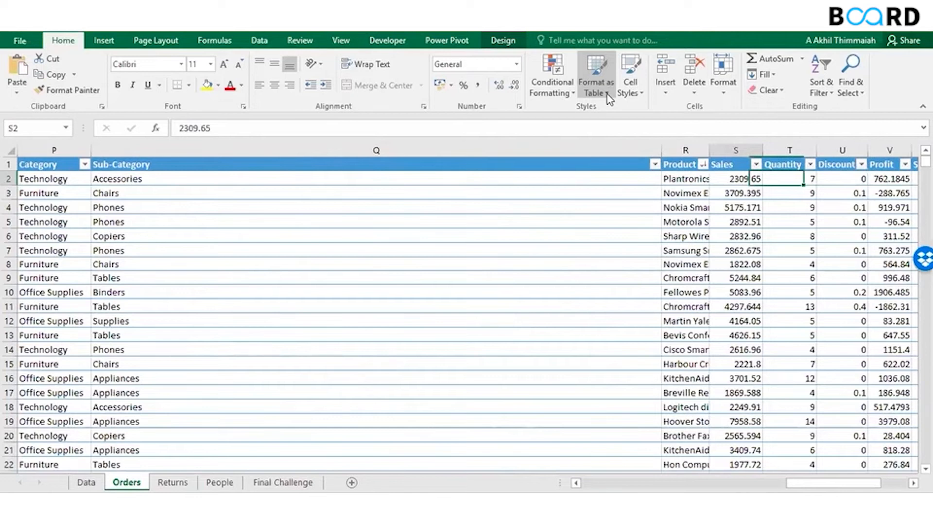
{"action": "key", "text": "Right"}
{"action": "key", "text": "Right"}
{"action": "key", "text": "Right"}
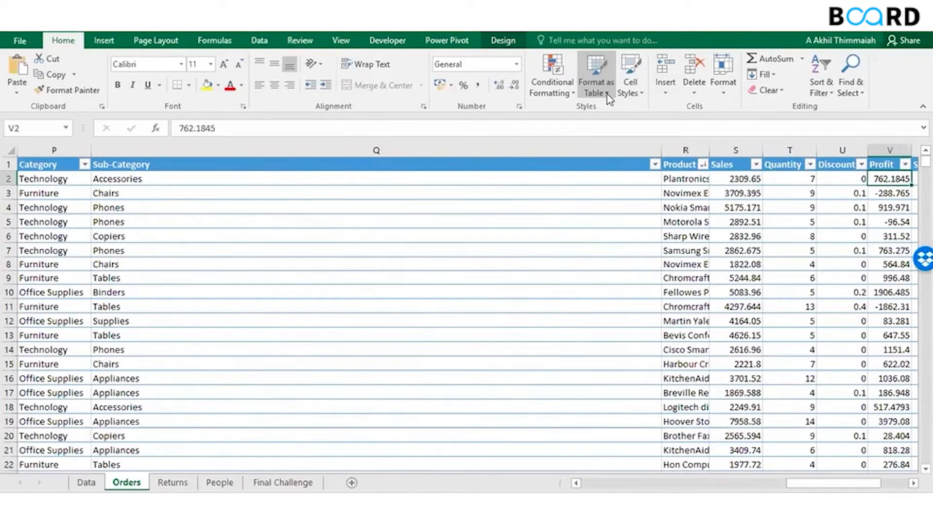
{"action": "key", "text": "Right"}
{"action": "key", "text": "Up"}
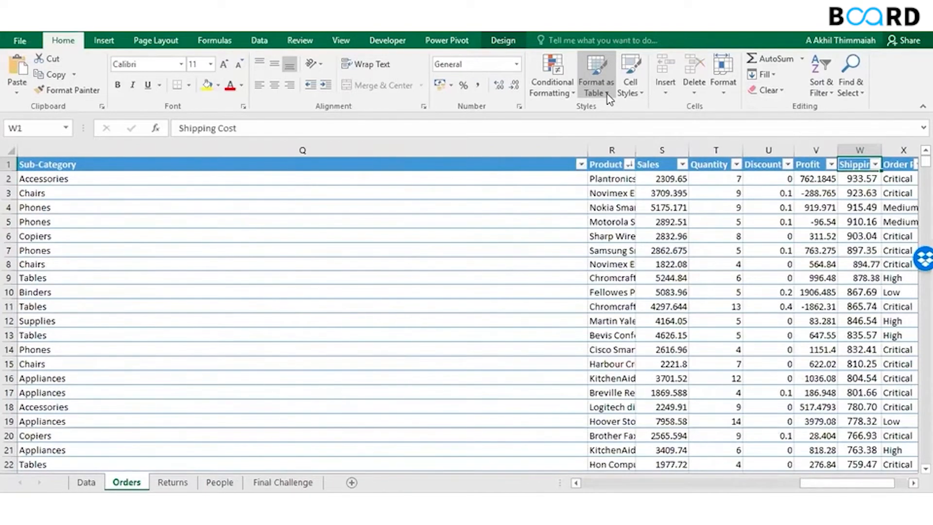
{"action": "key", "text": "Right"}
{"action": "key", "text": "Down"}
{"action": "key", "text": "Up"}
{"action": "key", "text": "Down"}
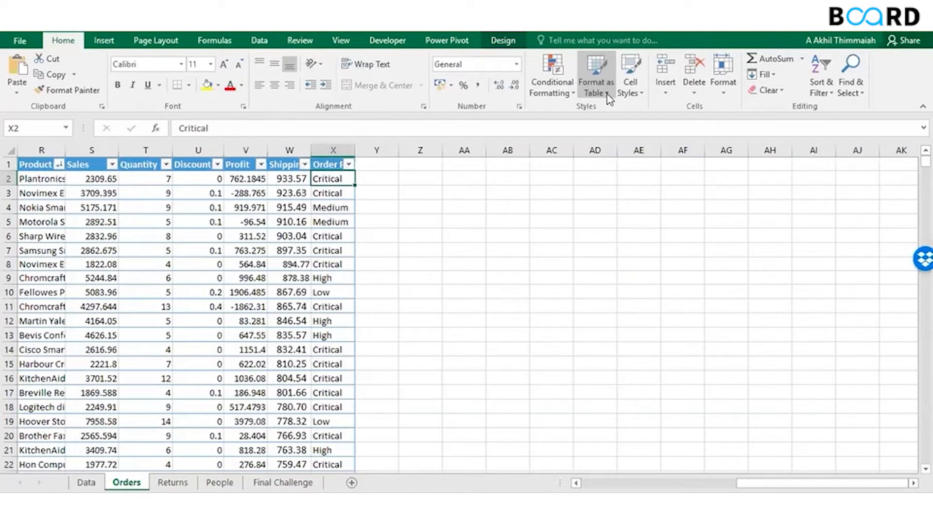
{"action": "key", "text": "Up"}
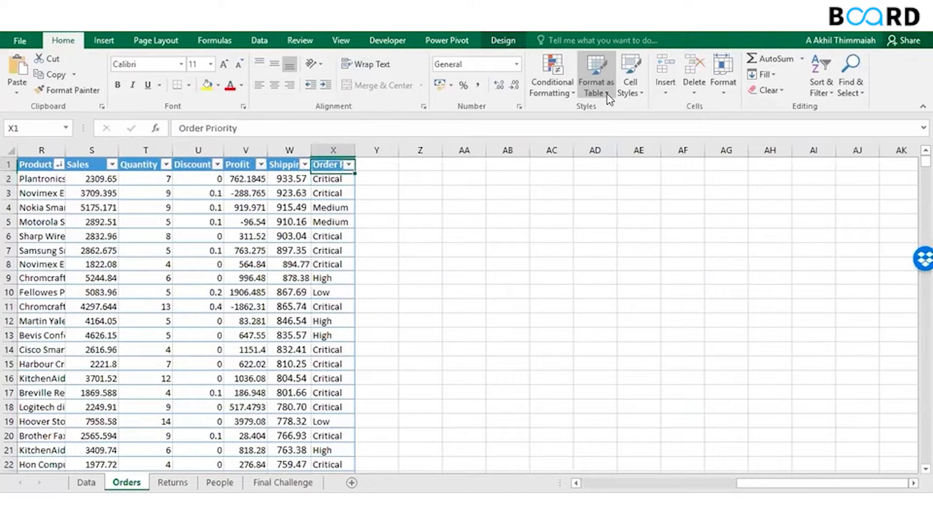
{"action": "key", "text": "Left"}
{"action": "key", "text": "Left"}
{"action": "key", "text": "Left"}
{"action": "key", "text": "Left"}
{"action": "key", "text": "Left"}
{"action": "key", "text": "Left"}
{"action": "key", "text": "Left"}
{"action": "key", "text": "Left"}
{"action": "key", "text": "Left"}
{"action": "key", "text": "Left"}
{"action": "key", "text": "Left"}
{"action": "key", "text": "Left"}
{"action": "key", "text": "Left"}
{"action": "key", "text": "Left"}
{"action": "key", "text": "Left"}
{"action": "key", "text": "Left"}
{"action": "key", "text": "Left"}
{"action": "key", "text": "Left"}
Examine the Returns sheet from its first to its last record, including the Order ID column.
{"action": "key", "text": "ctrl+Page_Down"}
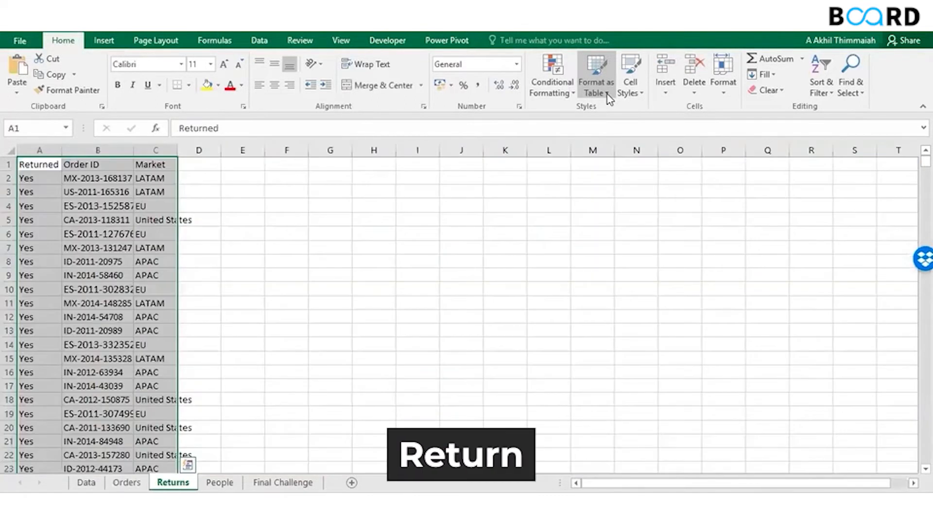
{"action": "key", "text": "Up"}
{"action": "key", "text": "ctrl+Down"}
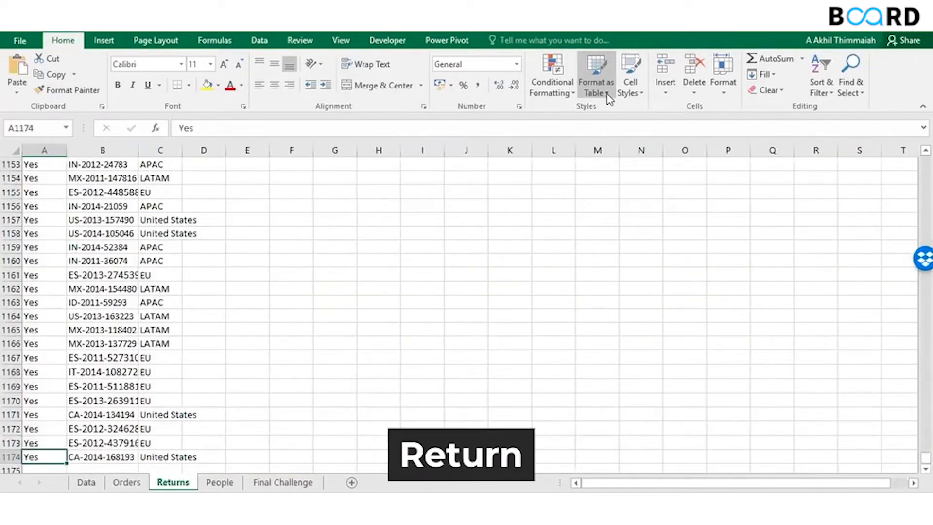
{"action": "key", "text": "ctrl+Up"}
{"action": "key", "text": "Right"}
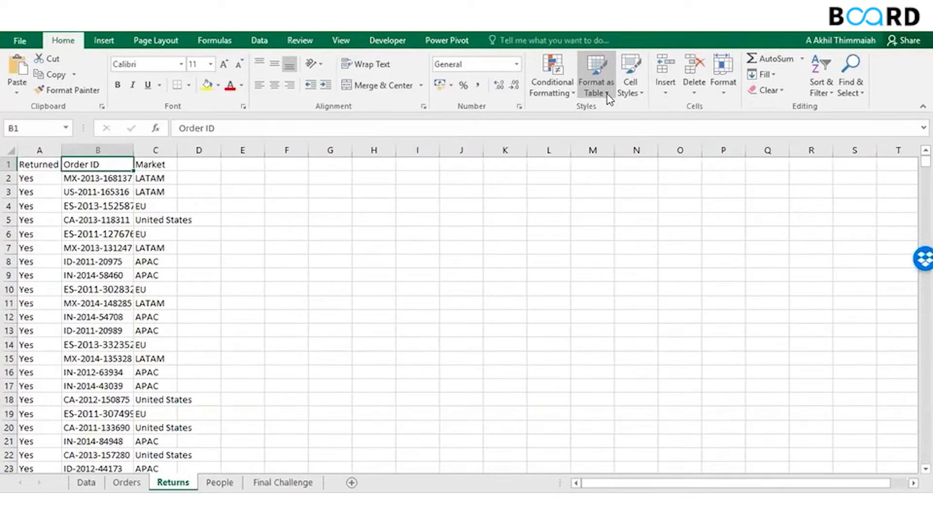
{"action": "key", "text": "Down"}
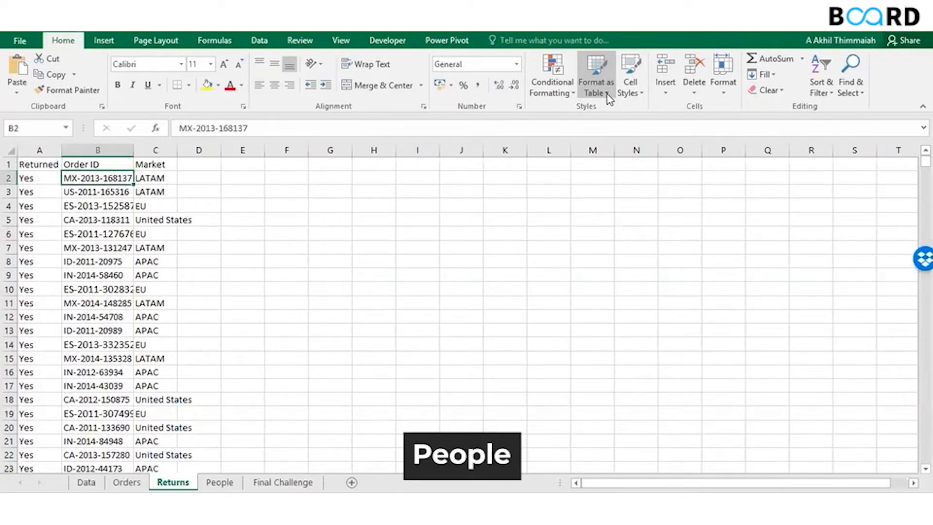
Examine the Person and Region columns on the People sheet.
{"action": "key", "text": "ctrl+Page_Down"}
{"action": "key", "text": "Down"}
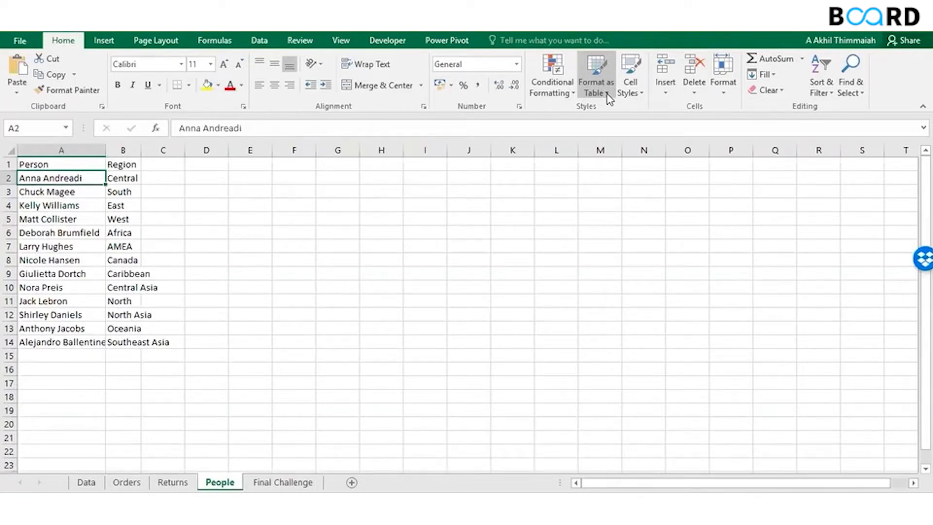
{"action": "key", "text": "Up"}
{"action": "key", "text": "Right"}
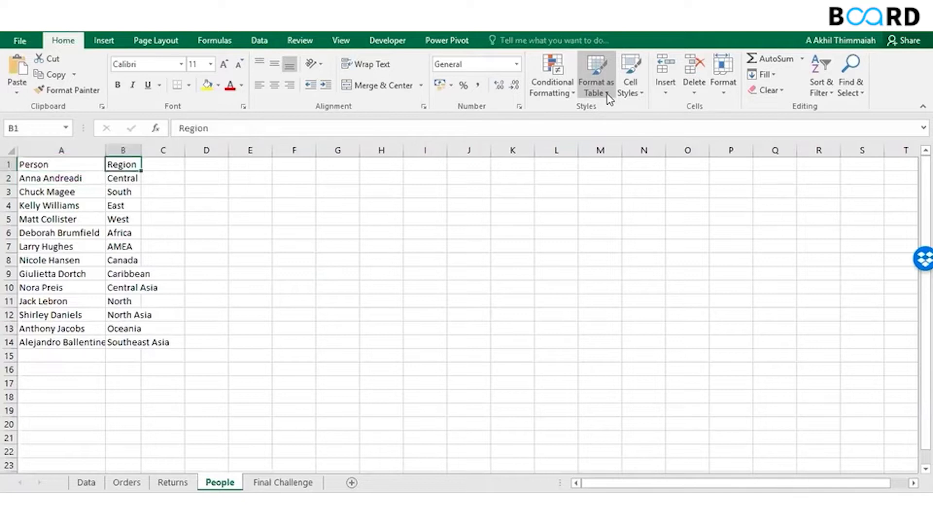
Return to the Data sheet and read the question in G2 about how many unique orders are present.
{"action": "key", "text": "ctrl+Page_Up"}
{"action": "key", "text": "ctrl+Page_Up"}
{"action": "key", "text": "ctrl+Page_Up"}
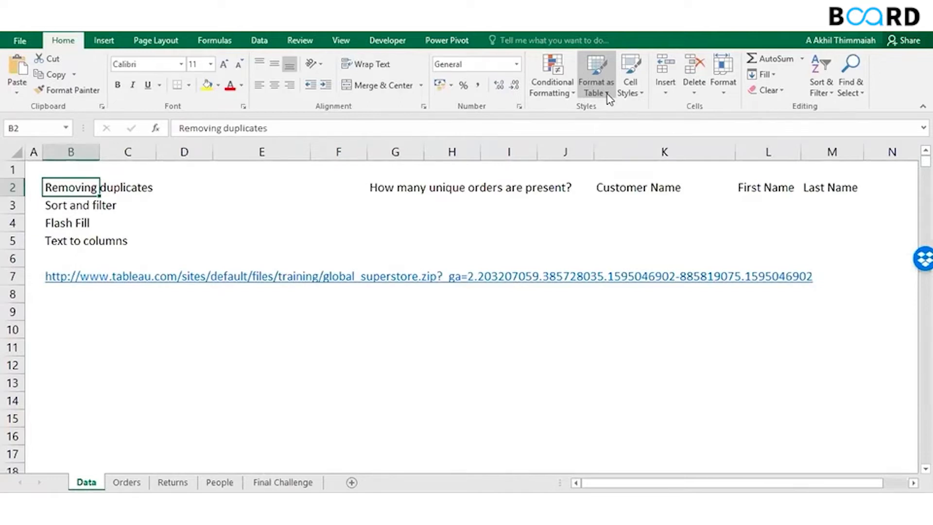
{"action": "key", "text": "ctrl+Right"}
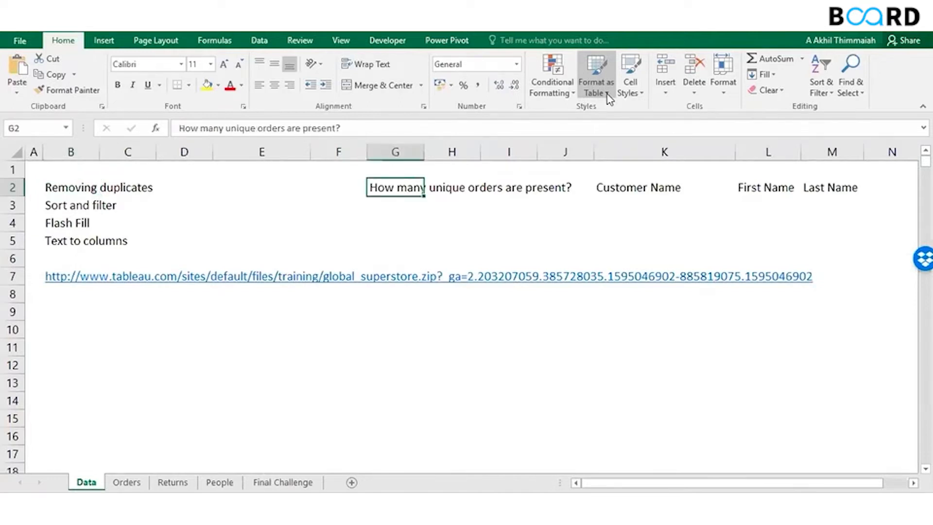
Check the Row ID and Order ID columns on the Orders sheet from the first to the last record, and return to A1.
{"action": "key", "text": "ctrl+Page_Down"}
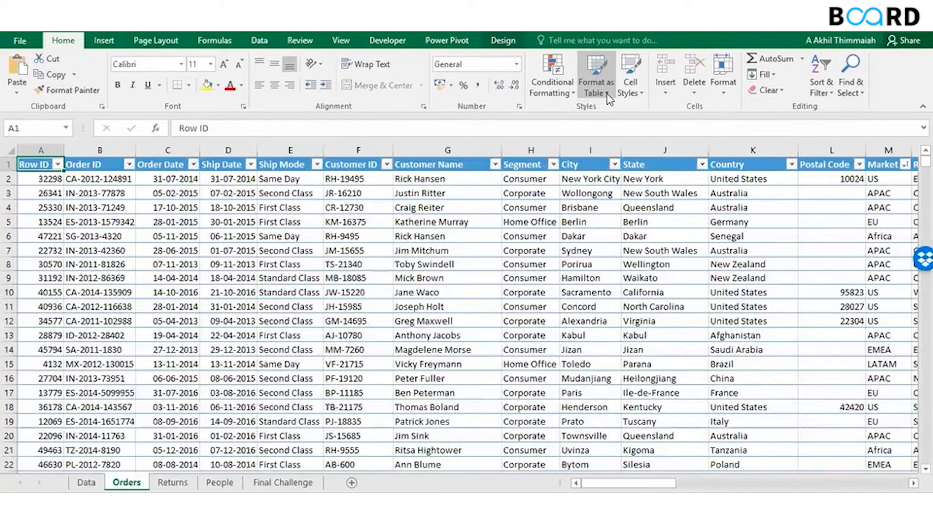
{"action": "key", "text": "Down"}
{"action": "key", "text": "Right"}
{"action": "key", "text": "Left"}
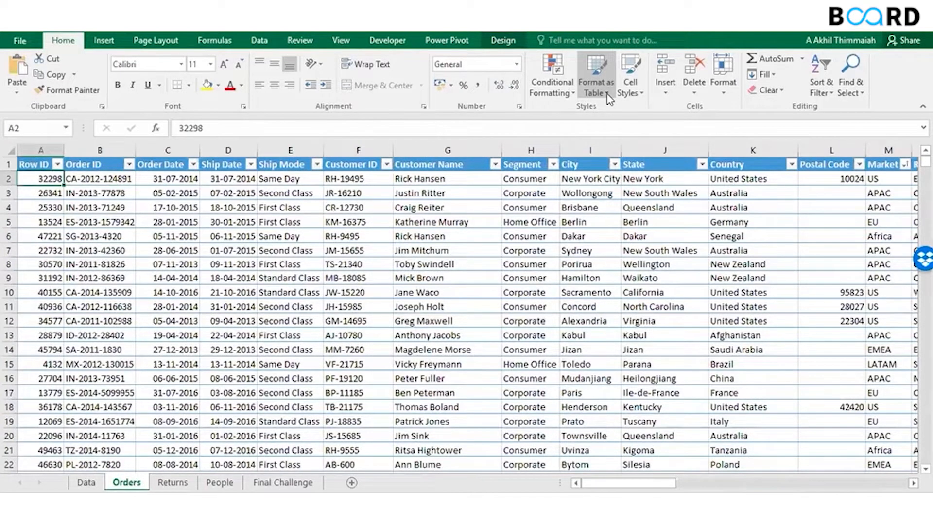
{"action": "key", "text": "ctrl+Down"}
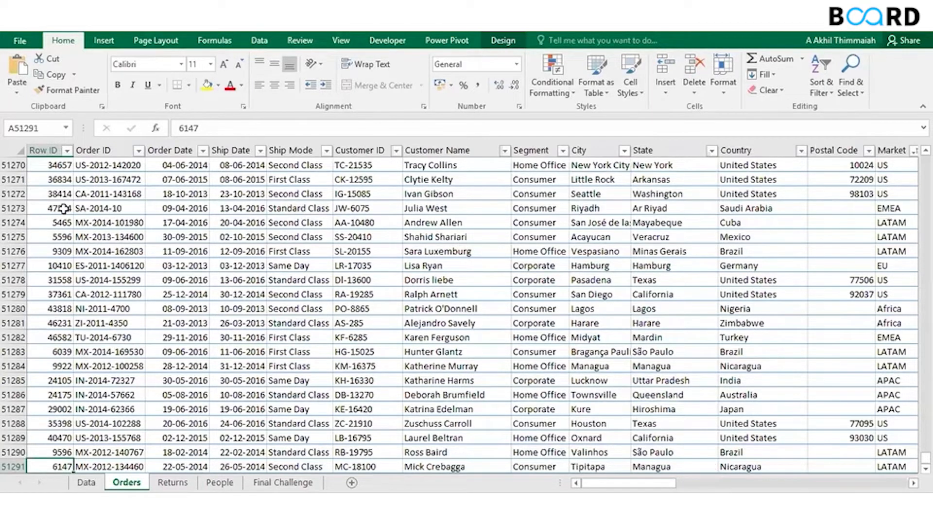
{"action": "left_click", "coordinate": [84, 207]}
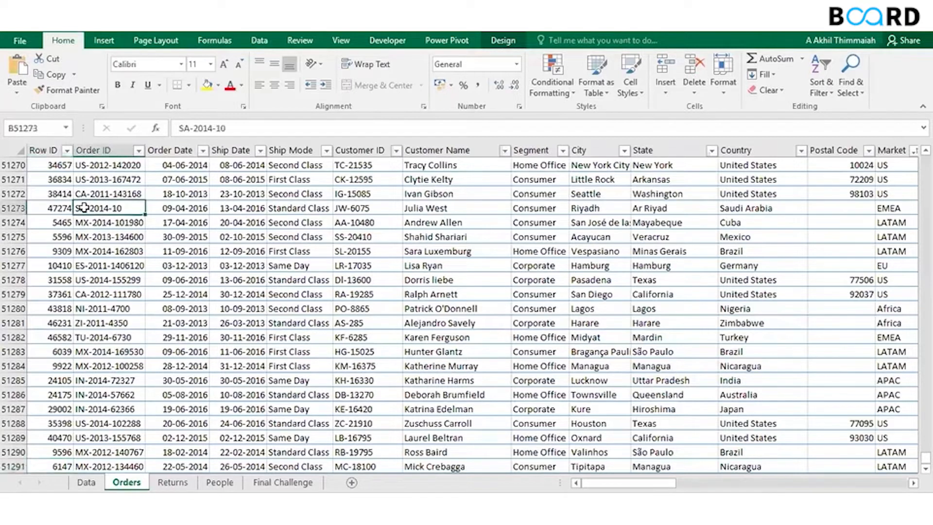
{"action": "key", "text": "ctrl+Up"}
{"action": "key", "text": "ctrl+Left"}
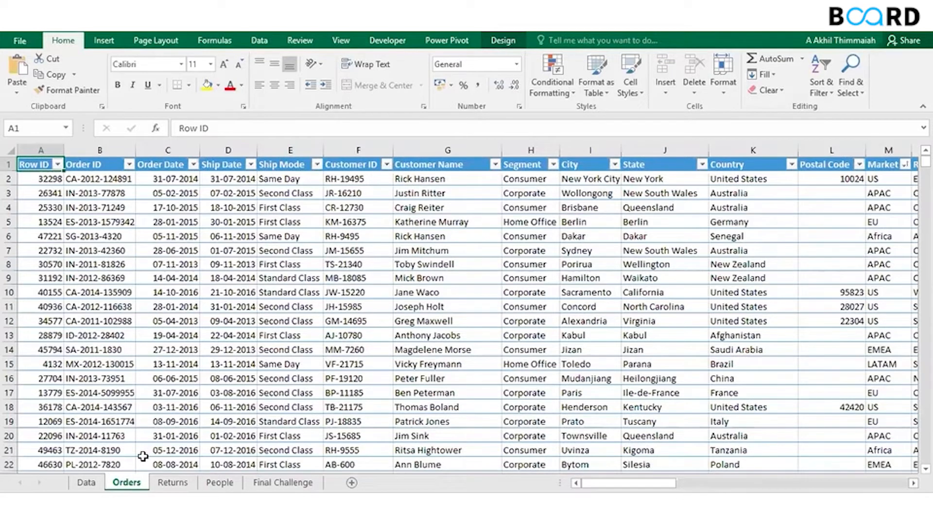
Reread the question on the Data sheet, then copy the whole Order ID column with its header from the Orders sheet.
{"action": "left_click", "coordinate": [94, 481]}
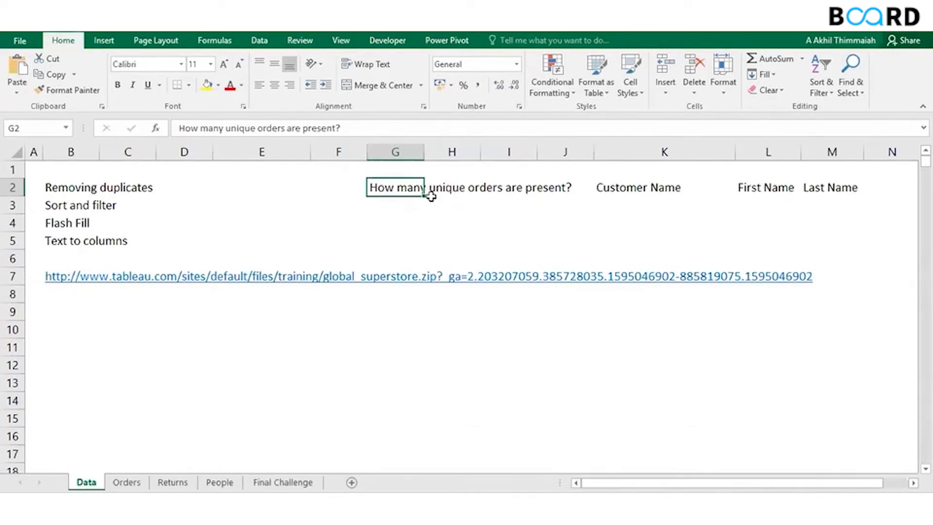
{"action": "left_click", "coordinate": [140, 468]}
{"action": "left_click", "coordinate": [98, 178]}
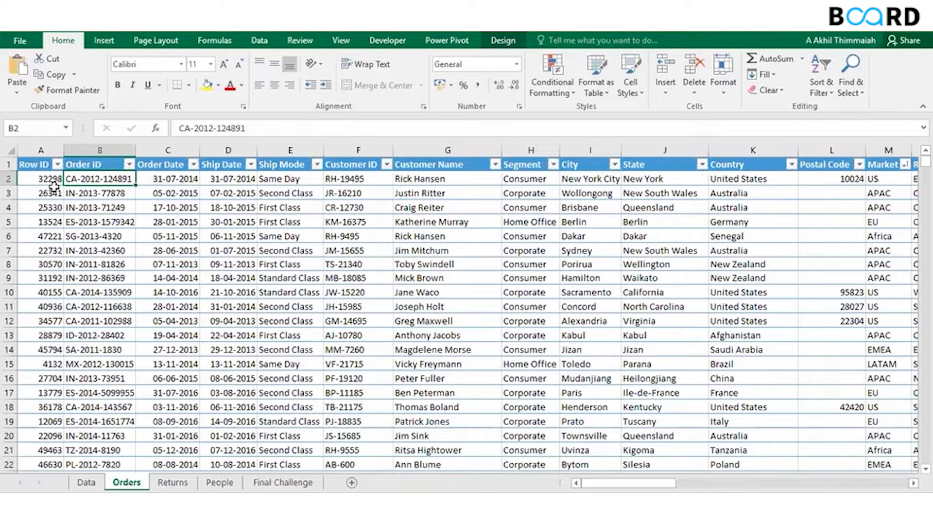
{"action": "key", "text": "Up"}
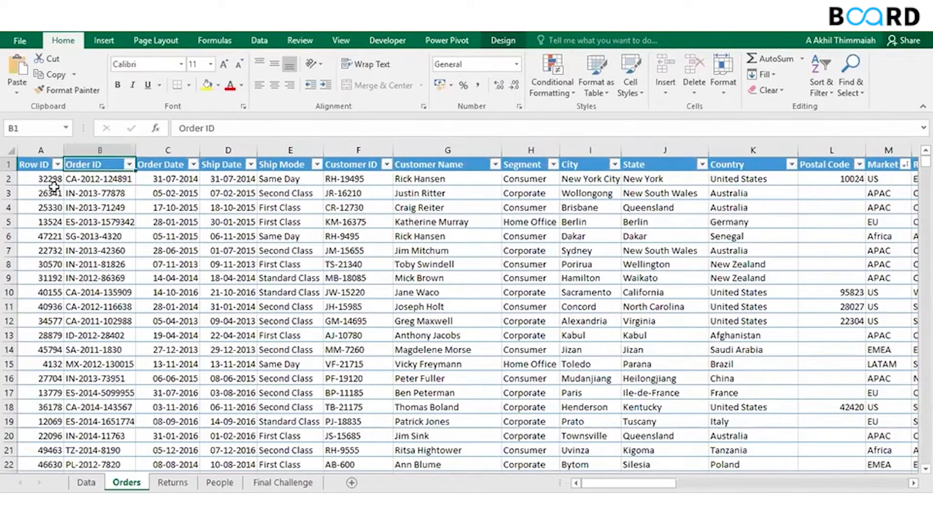
{"action": "key", "text": "ctrl+shift+Down"}
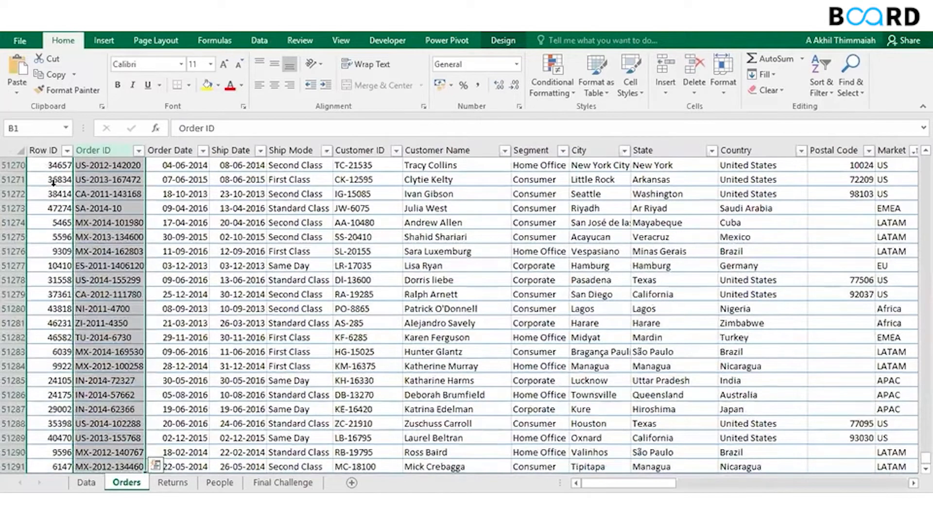
{"action": "key", "text": "ctrl+c"}
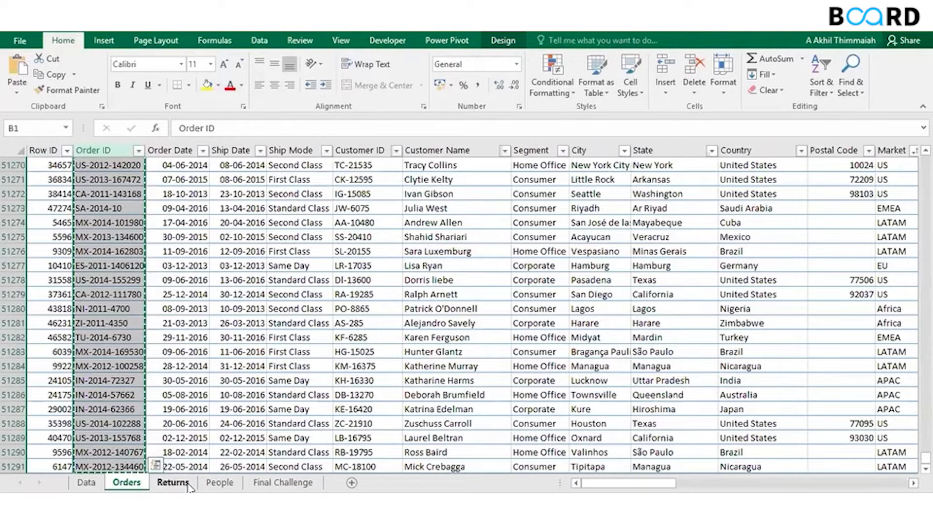
Add a new worksheet after the People sheet and paste the copied Order IDs at A1.
{"action": "left_click", "coordinate": [173, 482]}
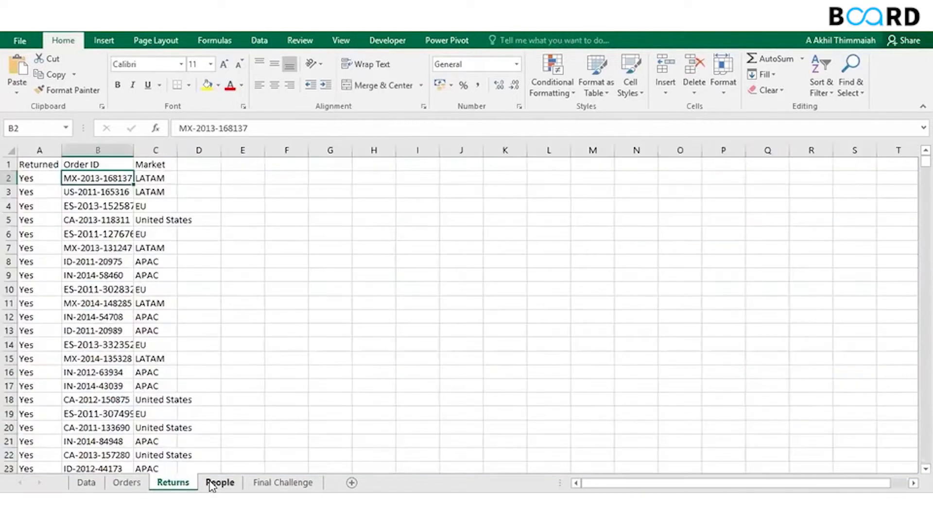
{"action": "left_click", "coordinate": [210, 483]}
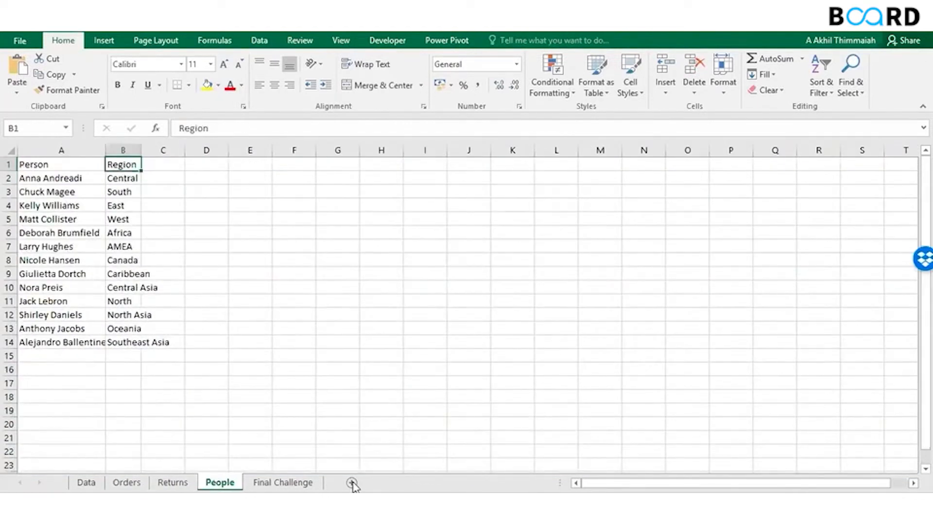
{"action": "left_click", "coordinate": [352, 482]}
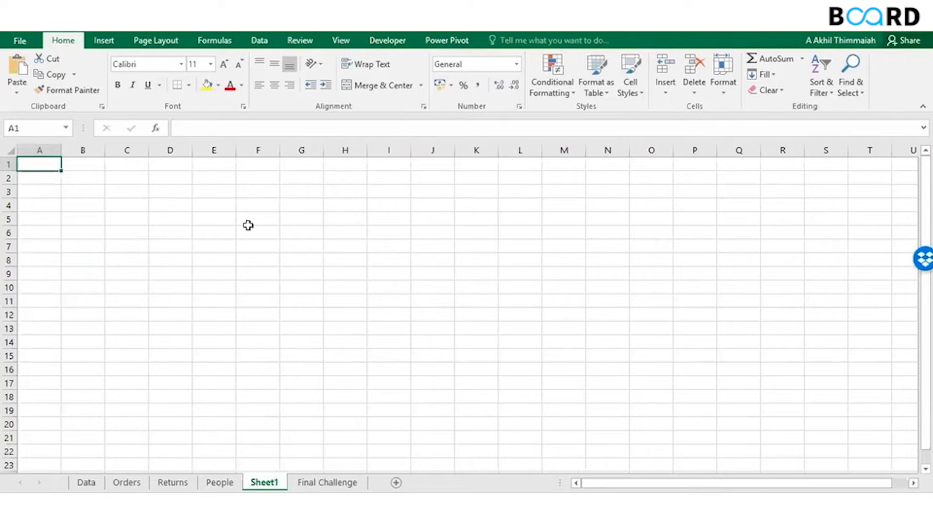
{"action": "key", "text": "ctrl+v"}
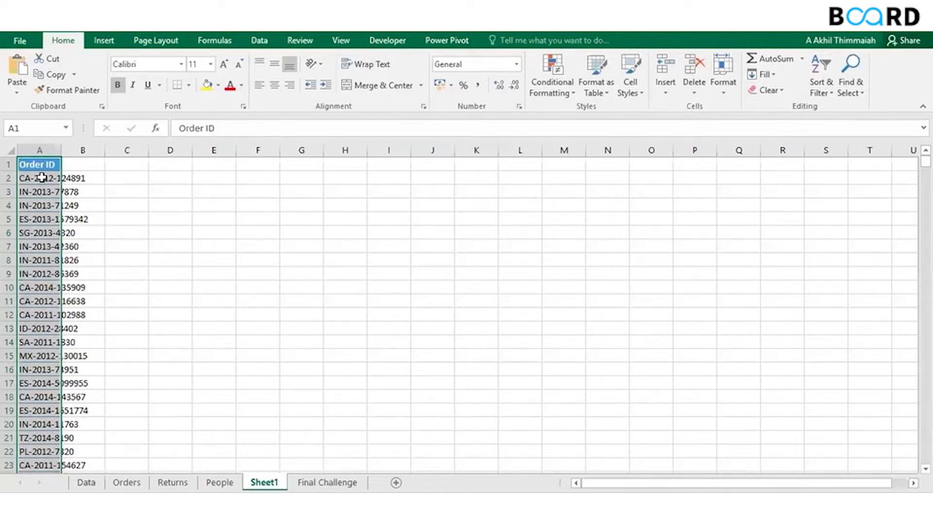
Compare the pasted list with the Orders sheet's Order ID column, and fit column A on Sheet1 to its contents.
{"action": "key", "text": "ctrl+Page_Up"}
{"action": "key", "text": "ctrl+Page_Up"}
{"action": "key", "text": "ctrl+Page_Up"}
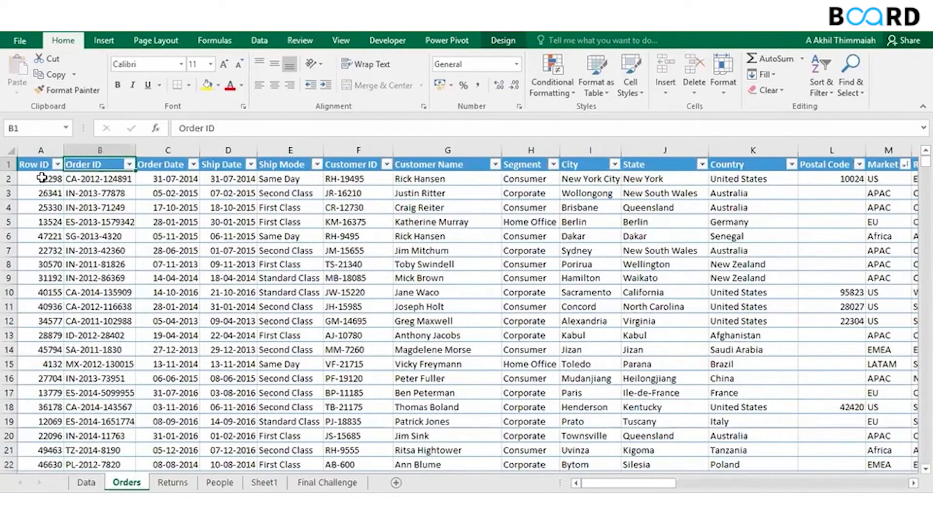
{"action": "key", "text": "Down"}
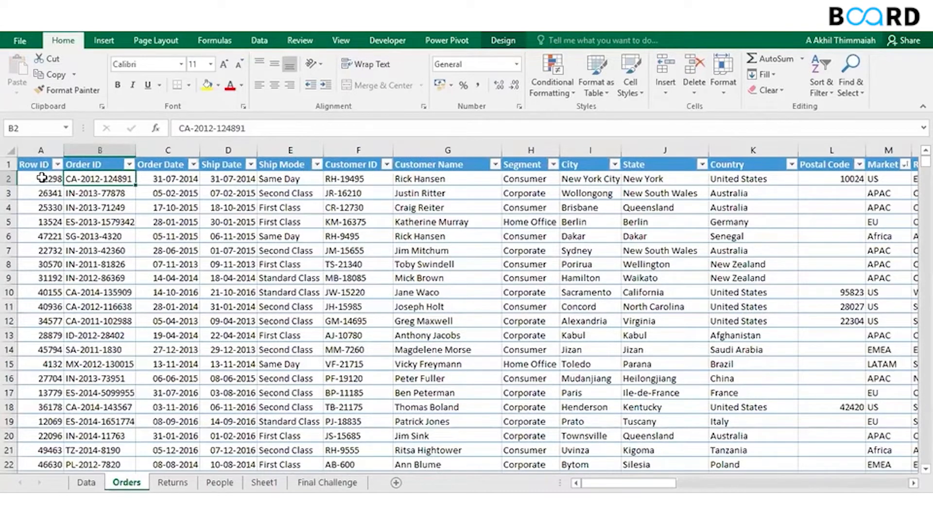
{"action": "key", "text": "ctrl+Page_Down"}
{"action": "key", "text": "ctrl+Page_Down"}
{"action": "key", "text": "ctrl+Page_Down"}
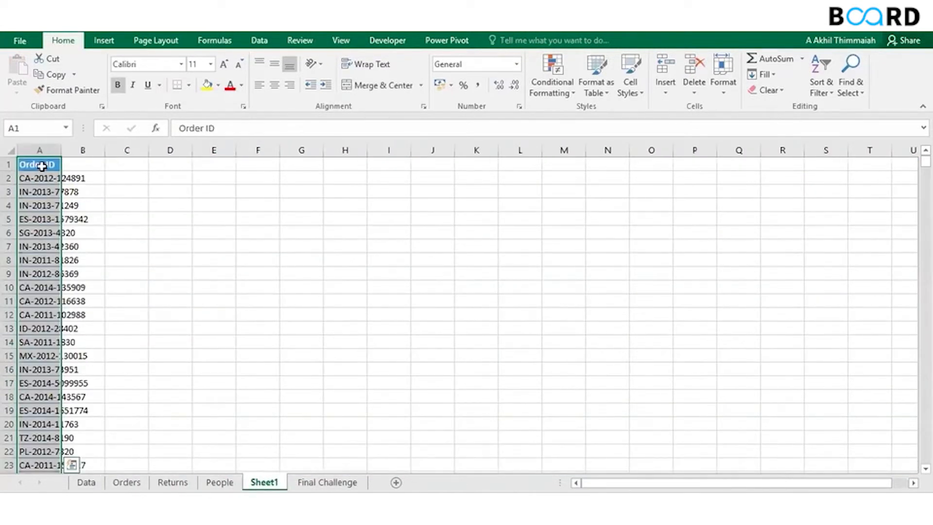
{"action": "double_click", "coordinate": [59, 150]}
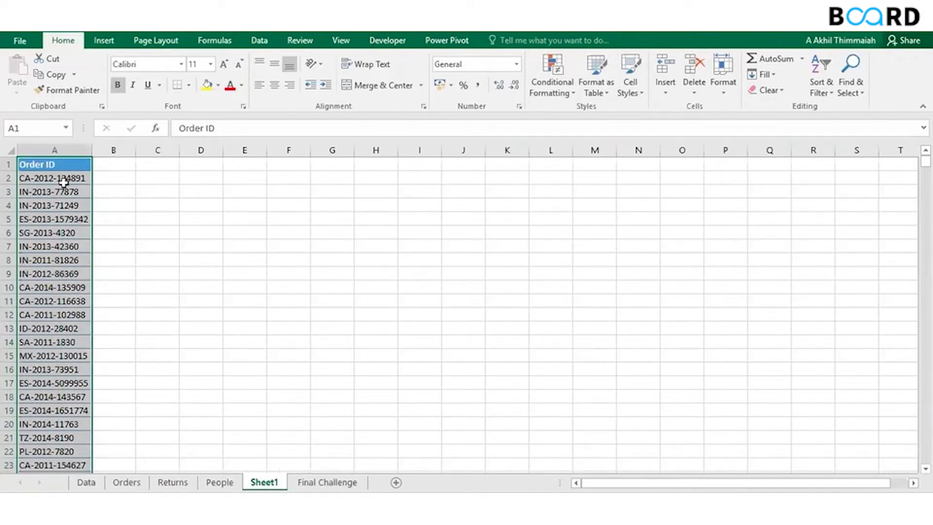
{"action": "left_click", "coordinate": [262, 43]}
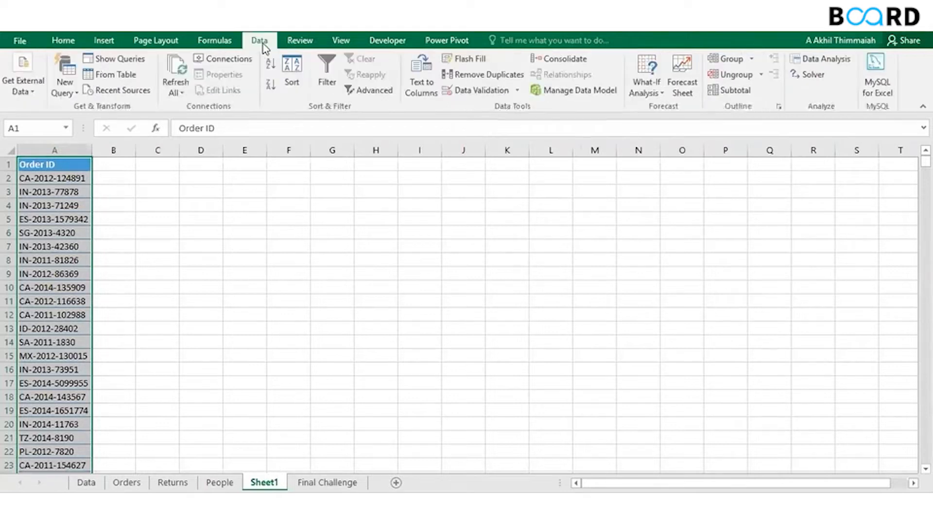
{"action": "left_click", "coordinate": [492, 75]}
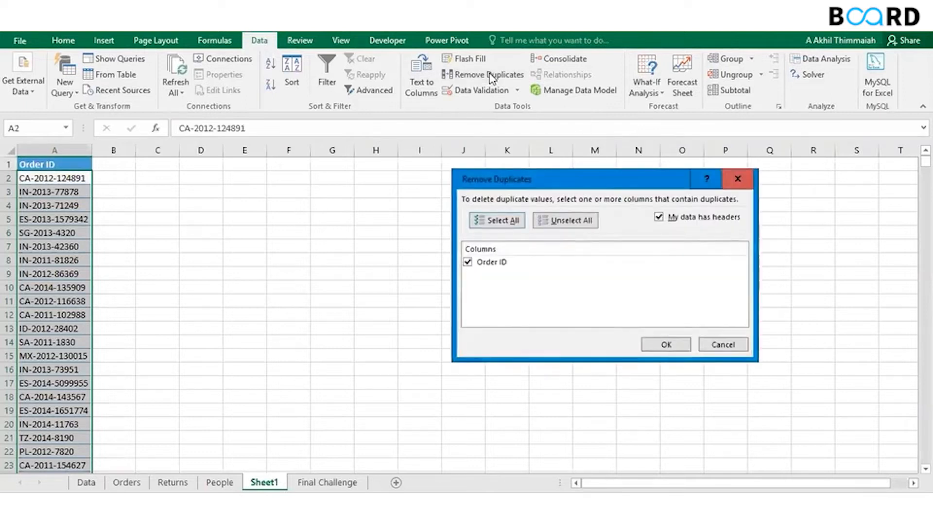
{"action": "left_click_drag", "start_coordinate": [608, 184], "coordinate": [461, 158]}
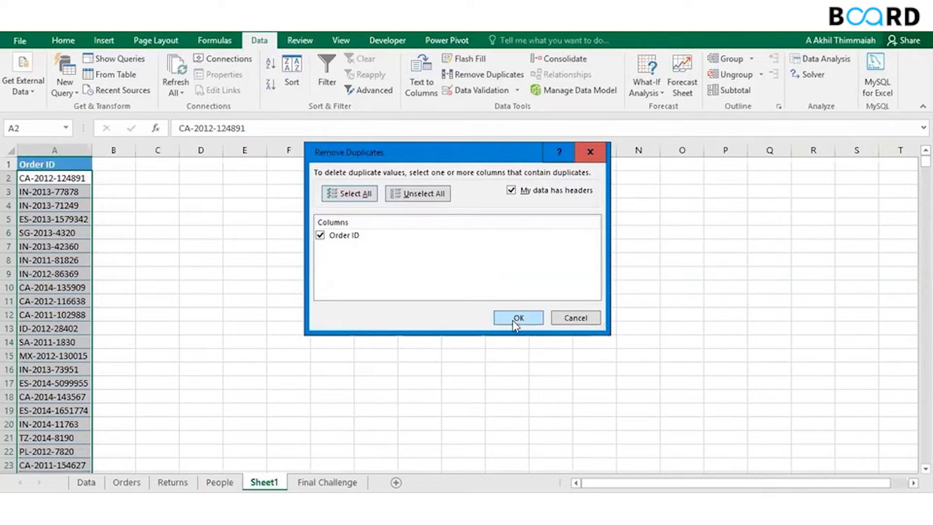
{"action": "left_click", "coordinate": [572, 319]}
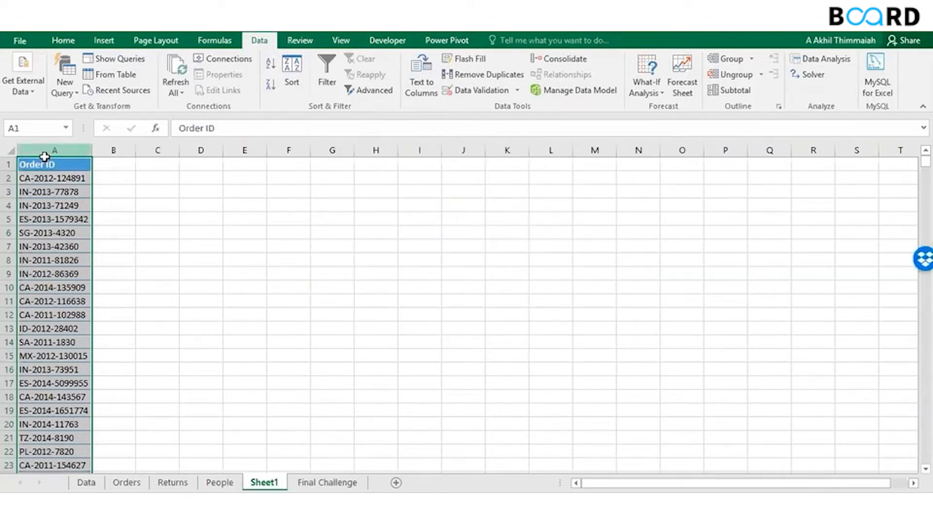
Remove the duplicate values from the Order ID column on Sheet1, treating the first row as a header.
{"action": "left_click", "coordinate": [45, 159]}
{"action": "key", "text": "ctrl+shift+Down"}
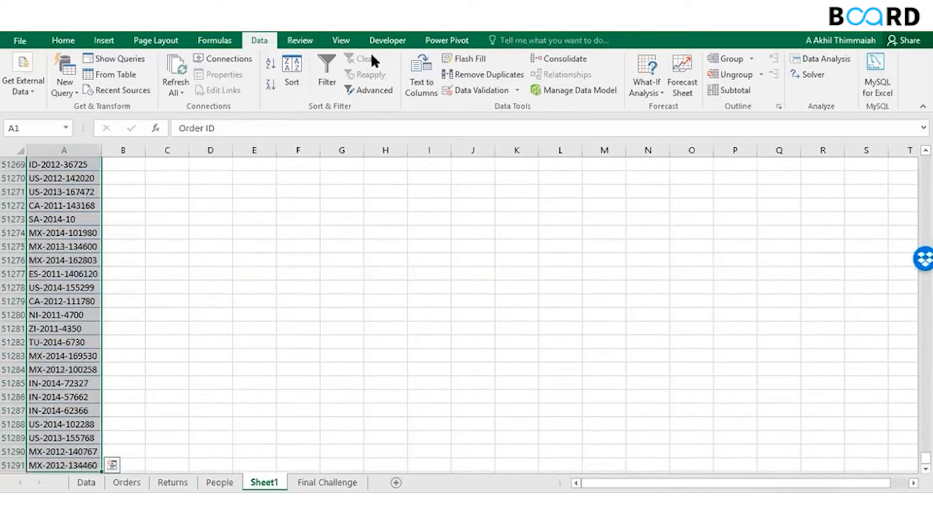
{"action": "left_click", "coordinate": [495, 74]}
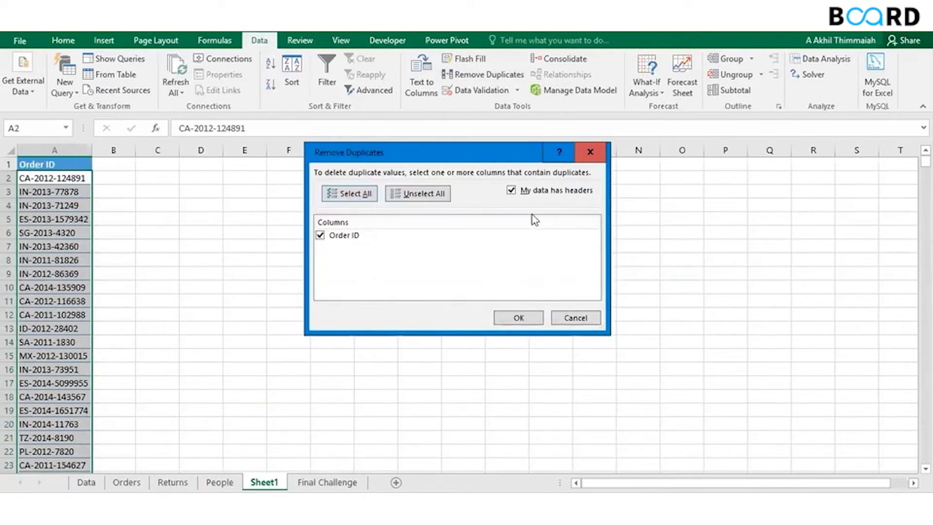
{"action": "left_click", "coordinate": [517, 317]}
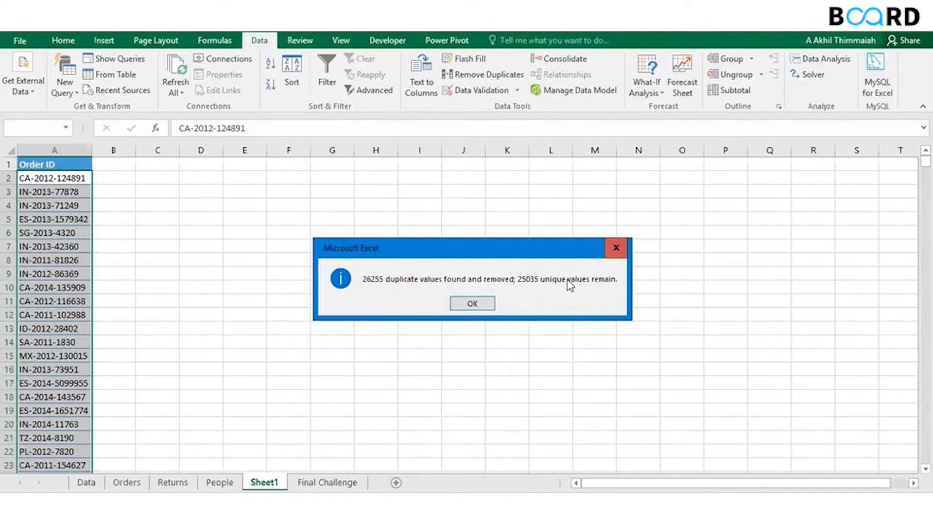
{"action": "key", "text": "Return"}
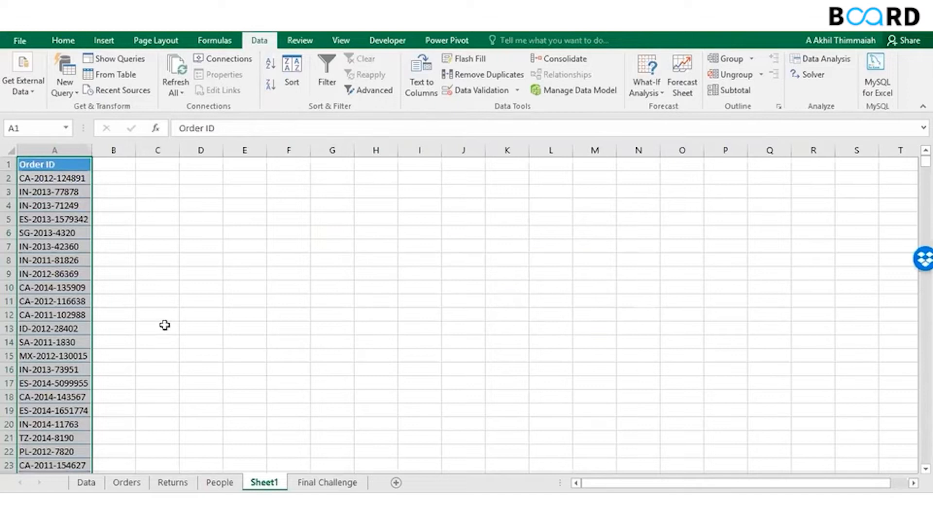
Review the question on the Data sheet and check where the Order ID column ends on the Orders sheet.
{"action": "left_click", "coordinate": [132, 483]}
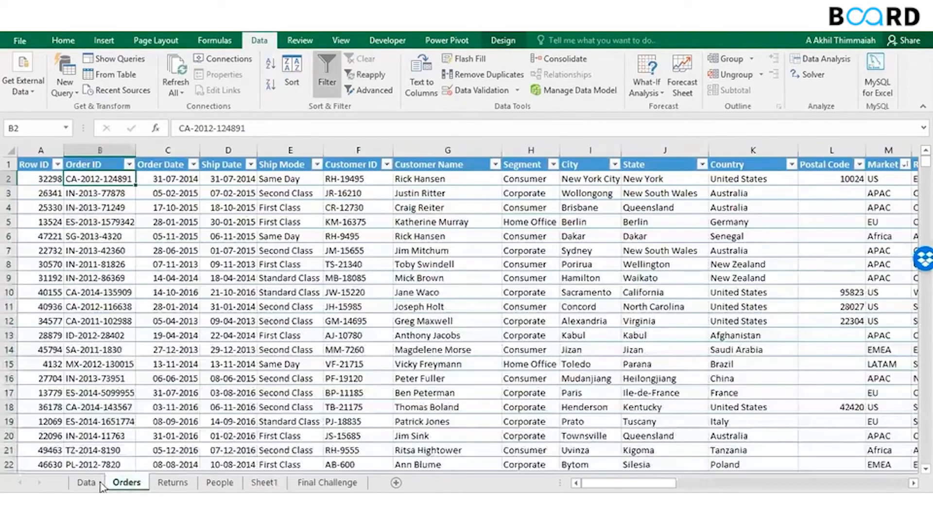
{"action": "left_click", "coordinate": [86, 482]}
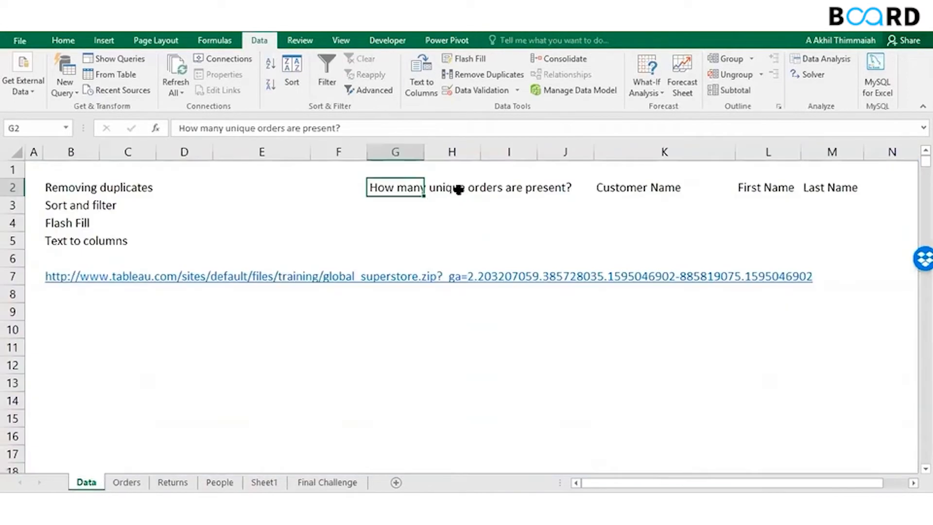
{"action": "left_click", "coordinate": [127, 482]}
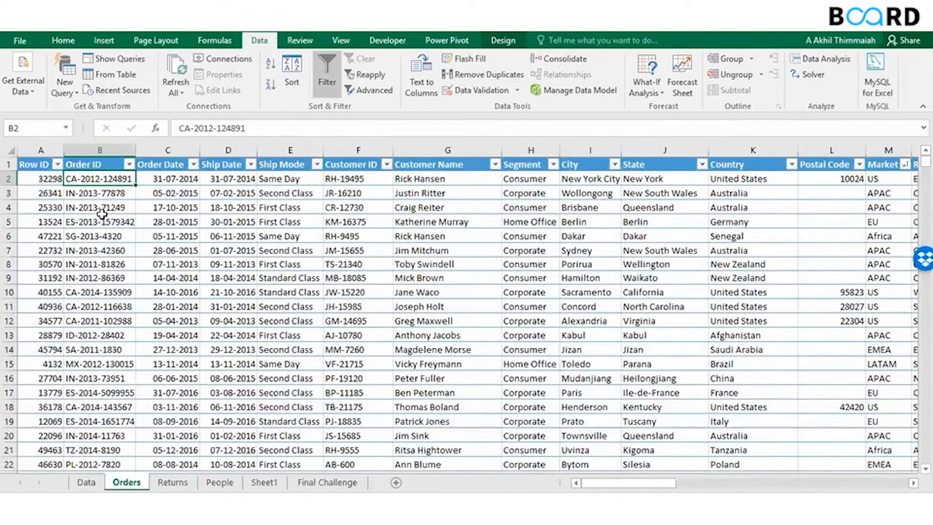
{"action": "key", "text": "ctrl+Down"}
{"action": "key", "text": "Down"}
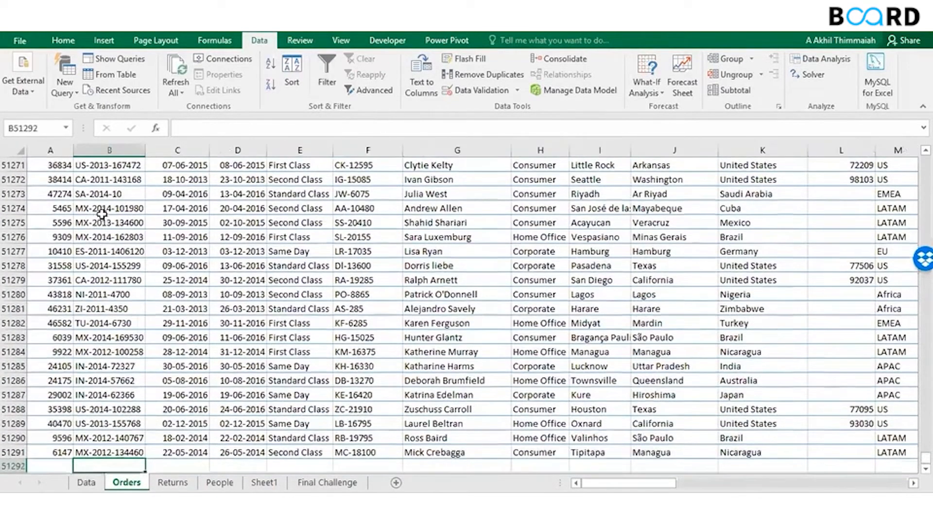
{"action": "key", "text": "Up"}
{"action": "key", "text": "ctrl+Up"}
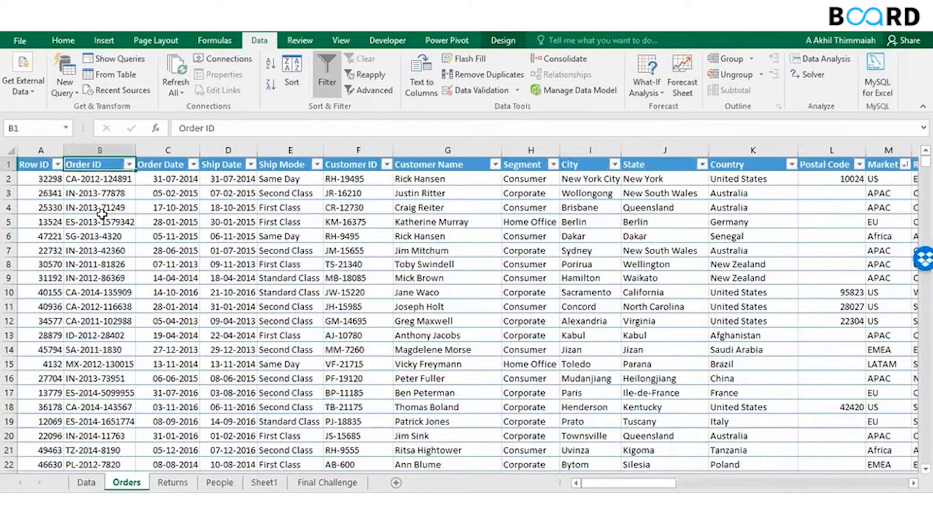
Check the last row of the deduplicated list on Sheet1 and select all Order IDs from A2 down.
{"action": "key", "text": "ctrl+Page_Down"}
{"action": "key", "text": "ctrl+Page_Down"}
{"action": "key", "text": "ctrl+Page_Down"}
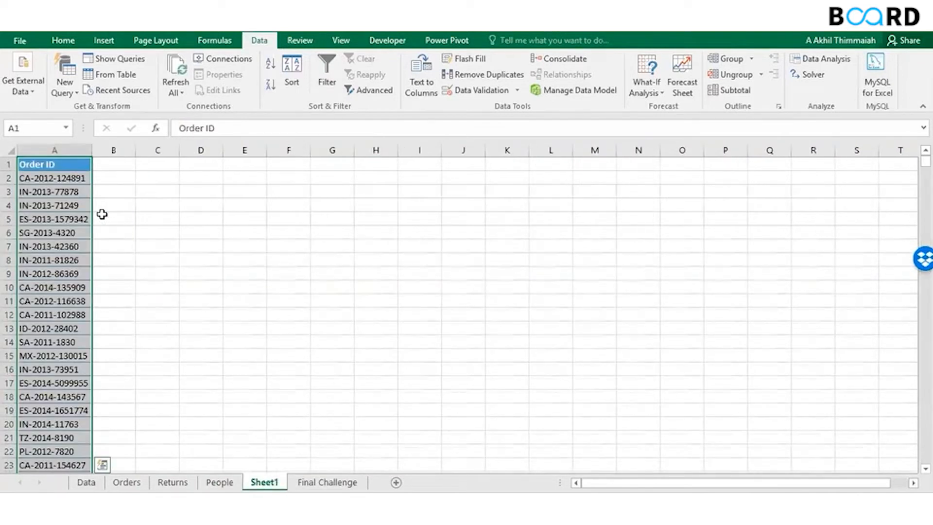
{"action": "key", "text": "ctrl+Down"}
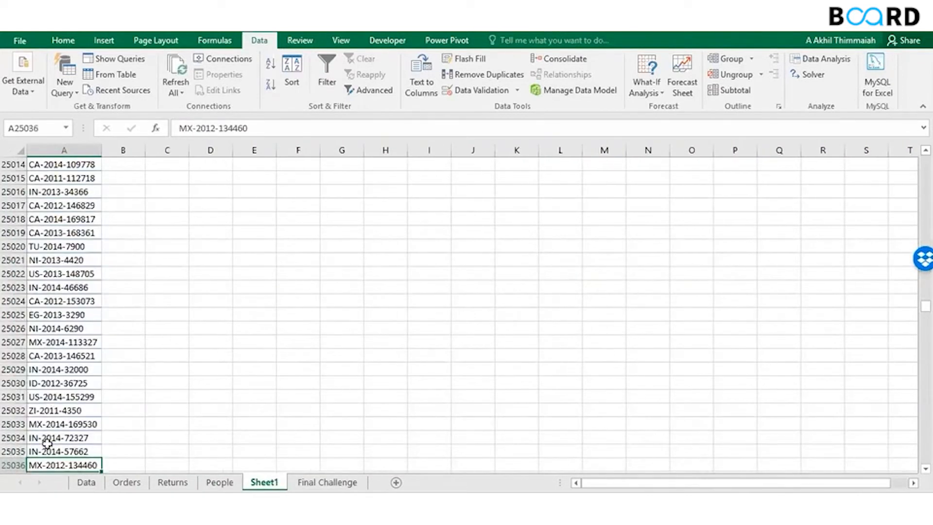
{"action": "key", "text": "ctrl+Up"}
{"action": "key", "text": "Down"}
{"action": "key", "text": "ctrl+shift+Down"}
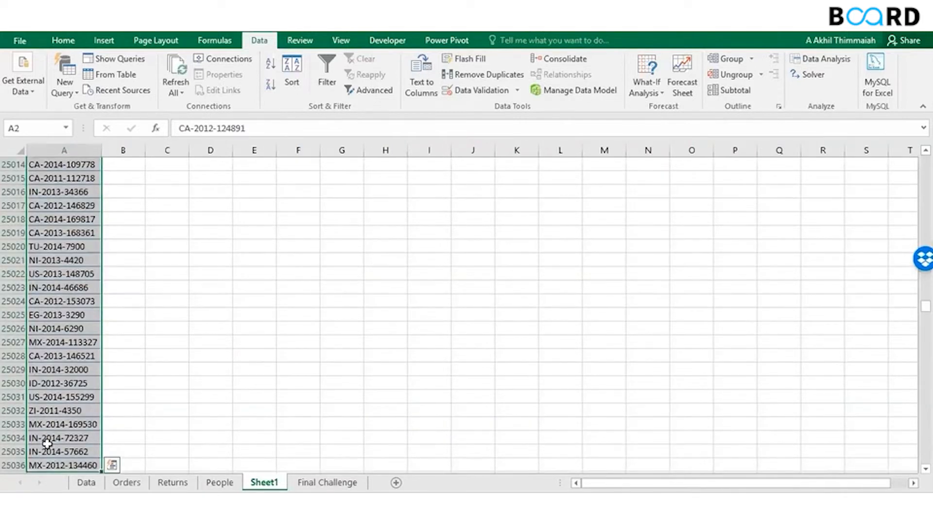
Enter 25035 in G3 on the Data sheet as the answer to the unique orders question.
{"action": "left_click", "coordinate": [86, 482]}
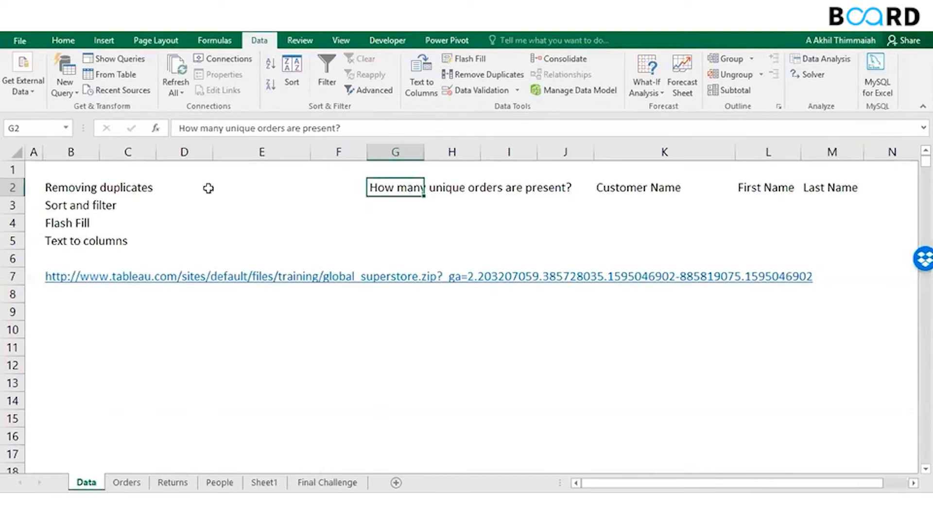
{"action": "left_click", "coordinate": [403, 205]}
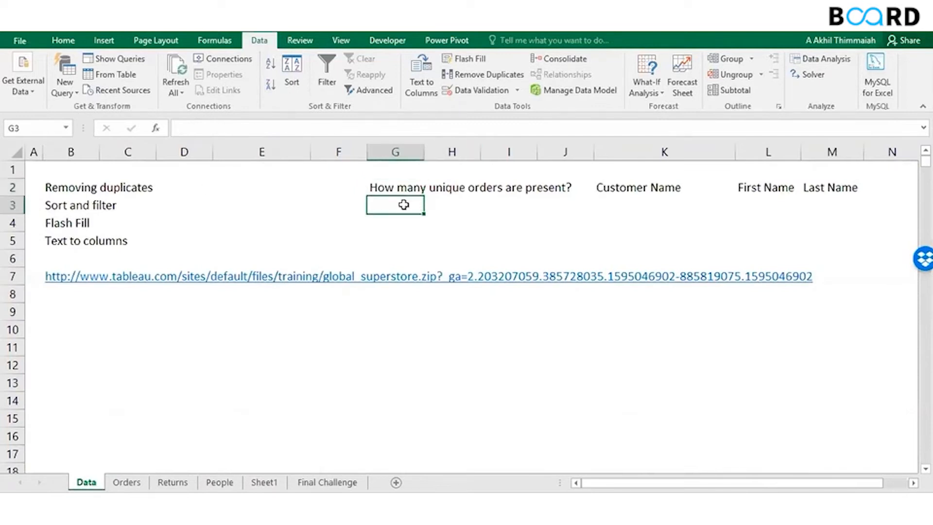
{"action": "type", "text": "25035"}
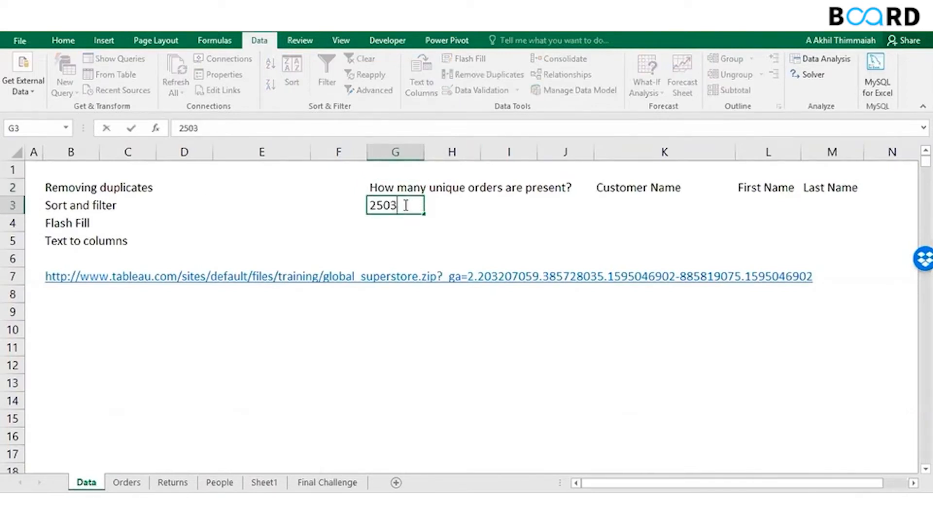
{"action": "key", "text": "Return"}
{"action": "left_click", "coordinate": [404, 205]}
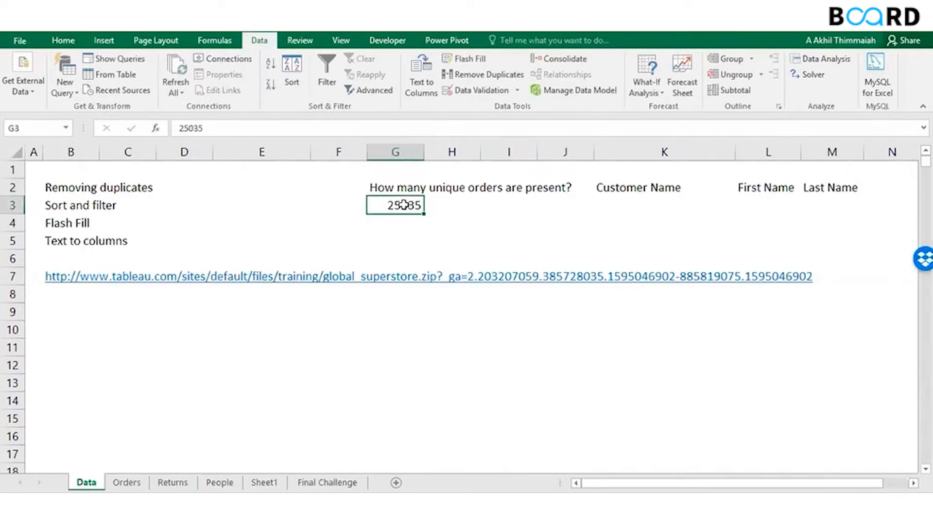
Go from the Sort and filter topic on the Data sheet to the Orders sheet and select the entire table from A1.
{"action": "left_click", "coordinate": [73, 204]}
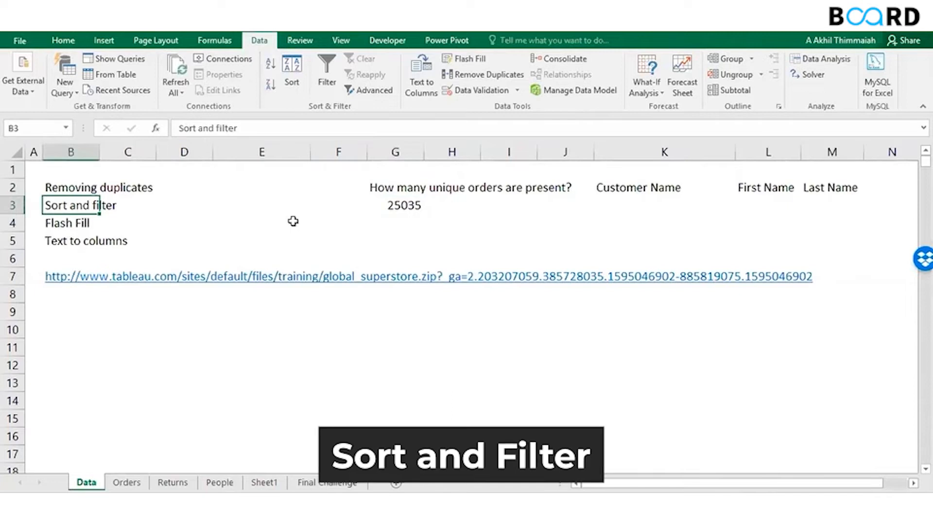
{"action": "key", "text": "ctrl+Page_Down"}
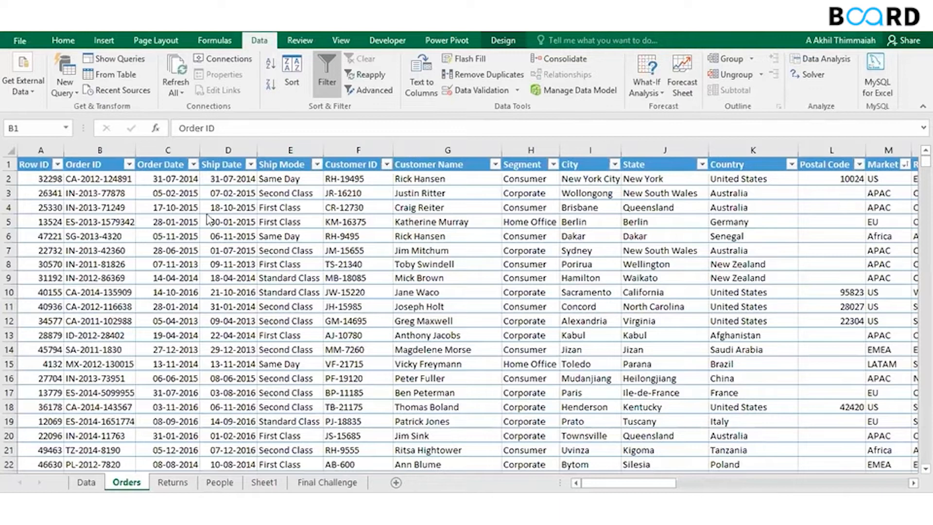
{"action": "left_click", "coordinate": [46, 163]}
{"action": "left_click", "coordinate": [32, 165]}
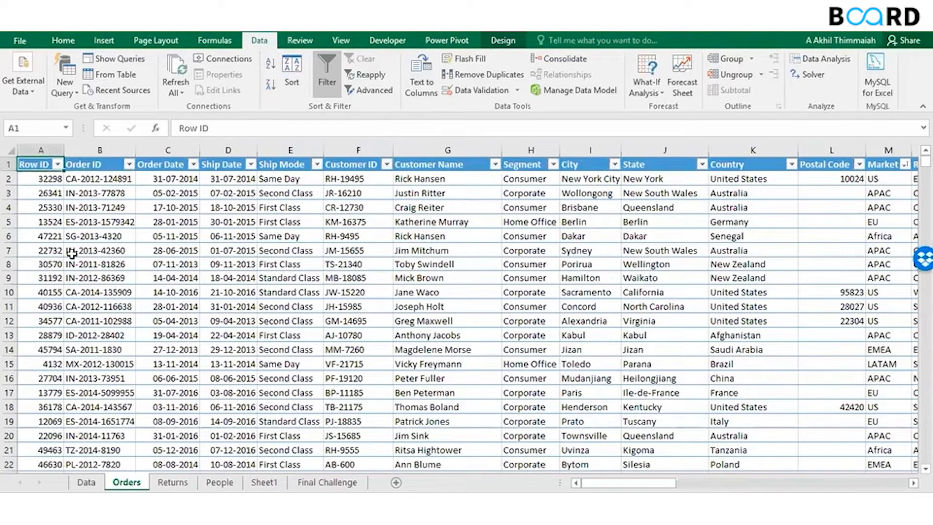
{"action": "key", "text": "ctrl+shift+Down"}
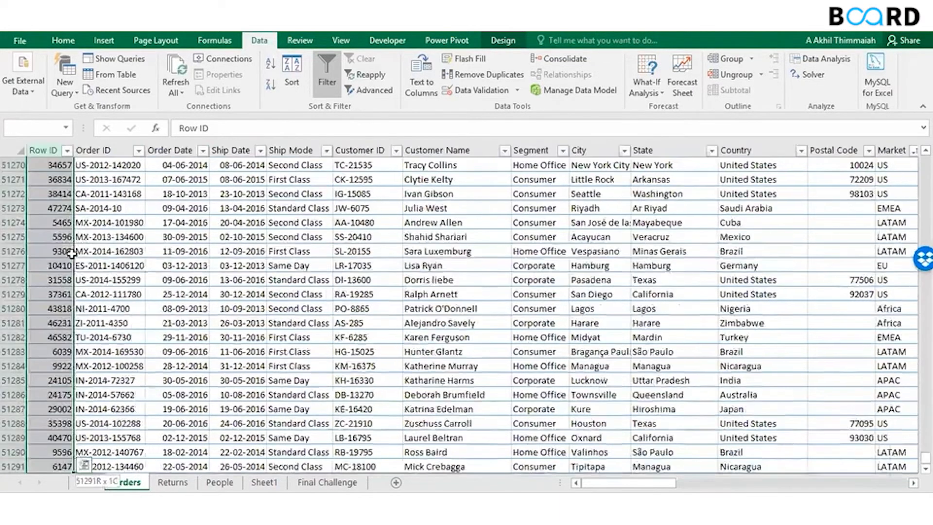
{"action": "key", "text": "ctrl+shift+Right"}
{"action": "left_click", "coordinate": [63, 40]}
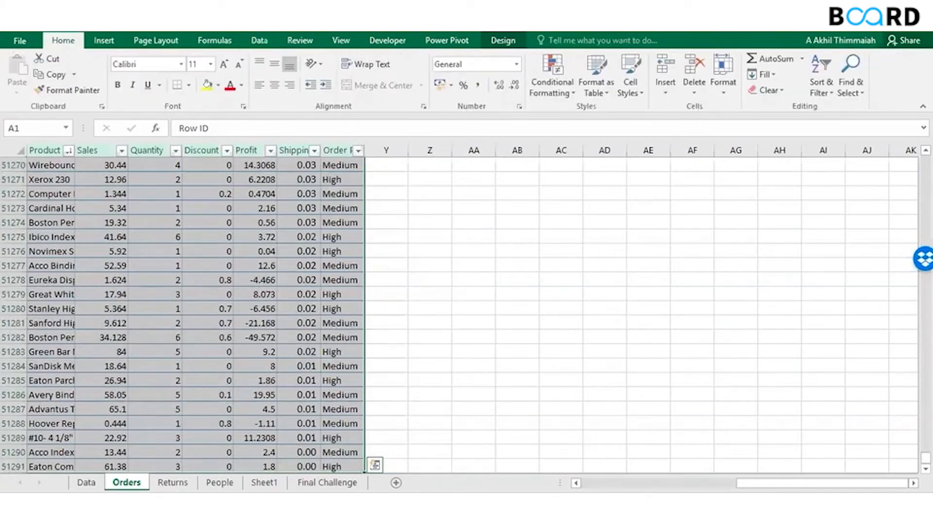
{"action": "left_click", "coordinate": [597, 77]}
{"action": "left_click", "coordinate": [657, 170]}
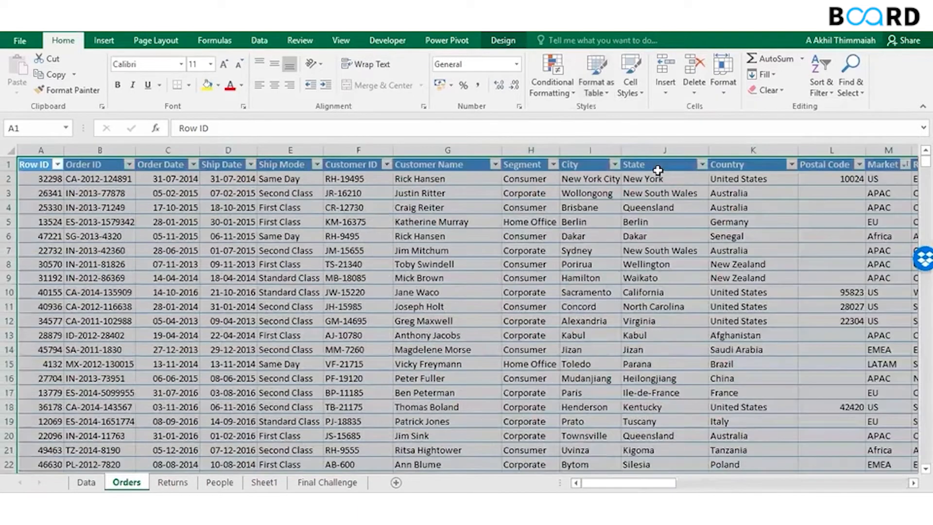
Start a custom sort on the Orders table with Order ID as the first level, on values from A to Z.
{"action": "left_click", "coordinate": [45, 180]}
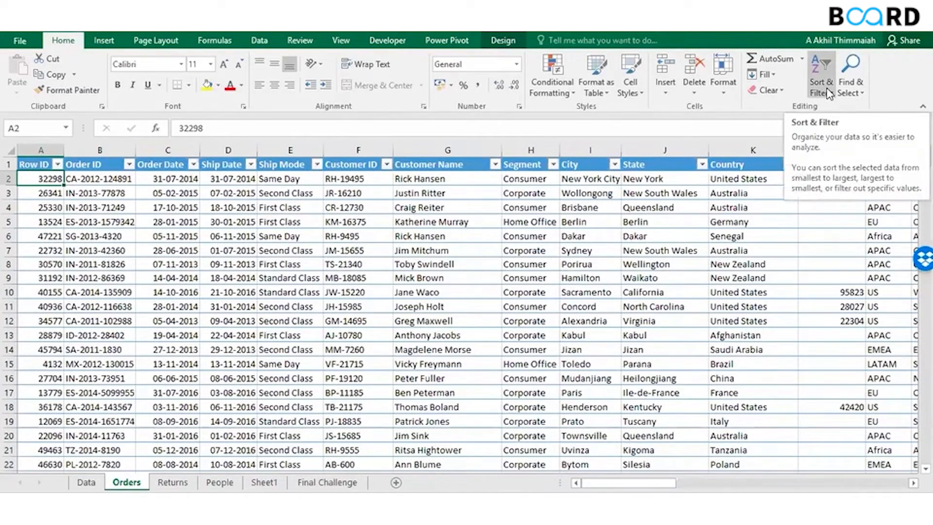
{"action": "left_click", "coordinate": [829, 93]}
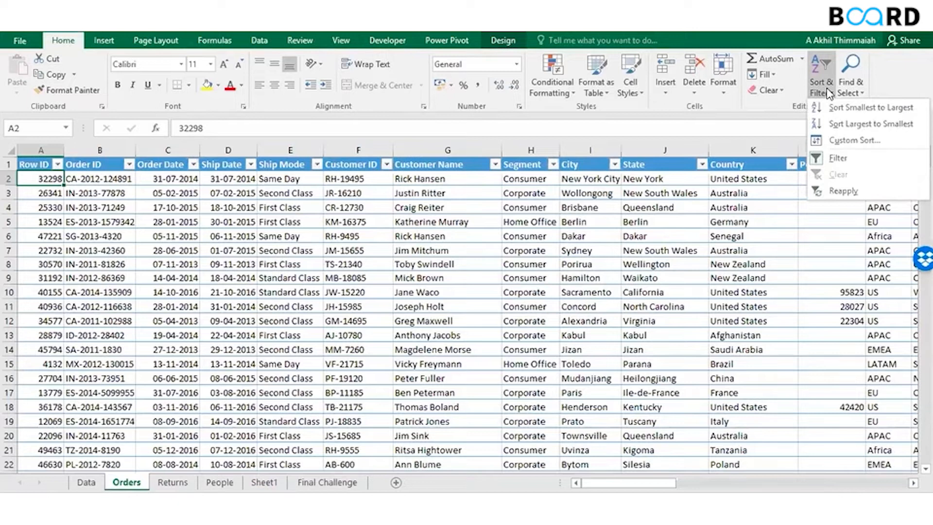
{"action": "left_click", "coordinate": [838, 142]}
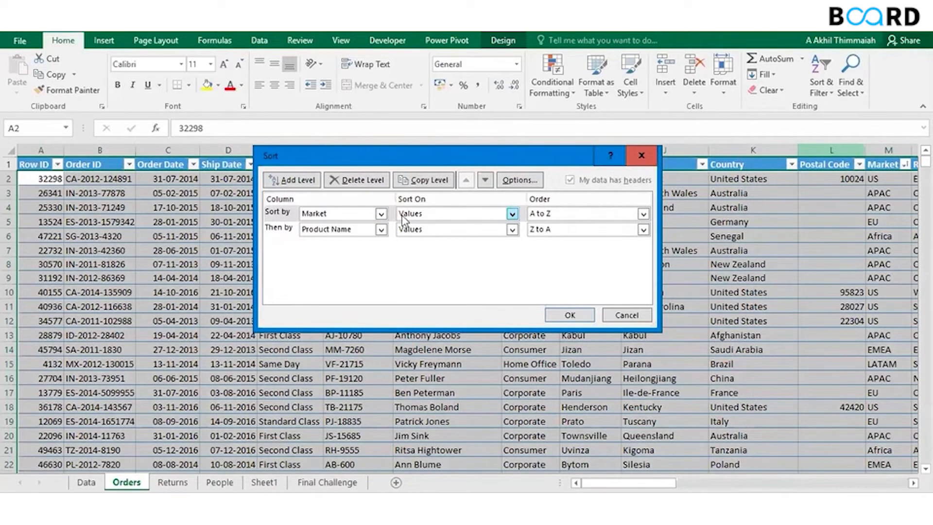
{"action": "left_click", "coordinate": [381, 214]}
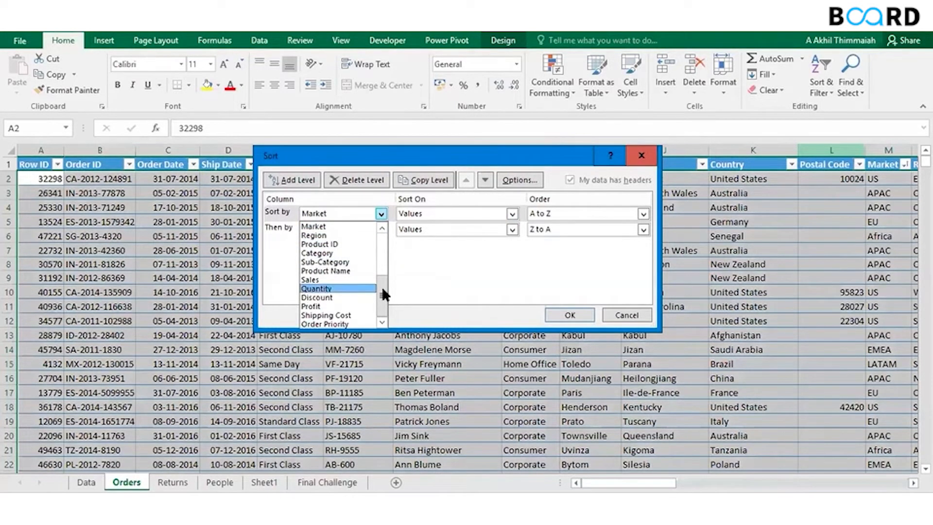
{"action": "left_click_drag", "start_coordinate": [382, 290], "coordinate": [381, 239]}
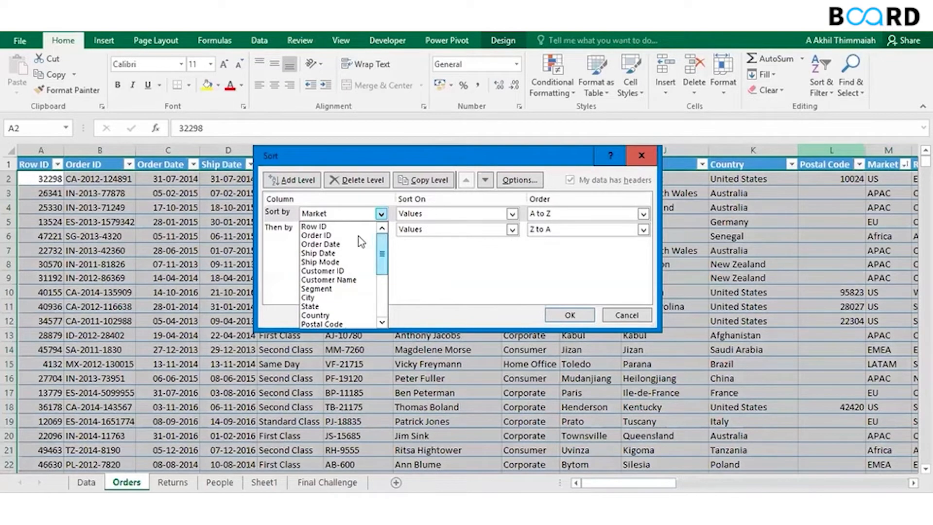
{"action": "left_click", "coordinate": [358, 236]}
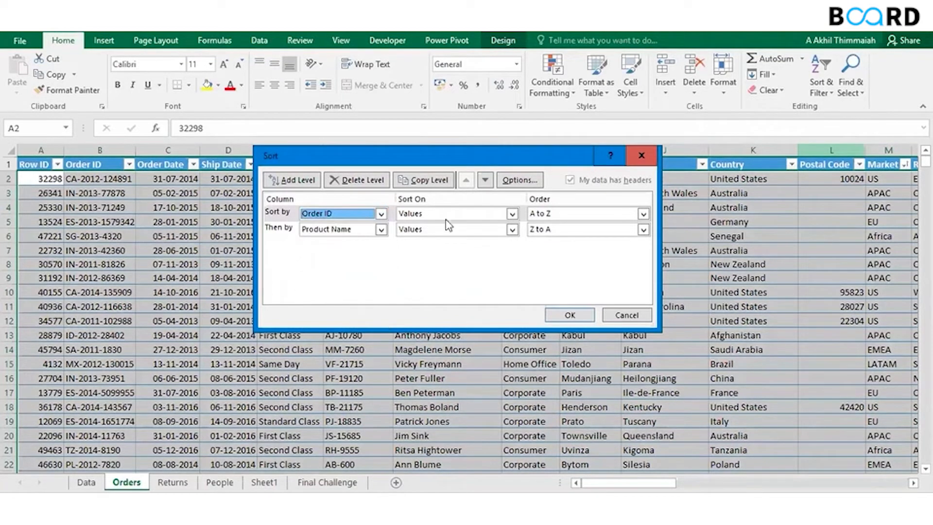
{"action": "left_click", "coordinate": [644, 214]}
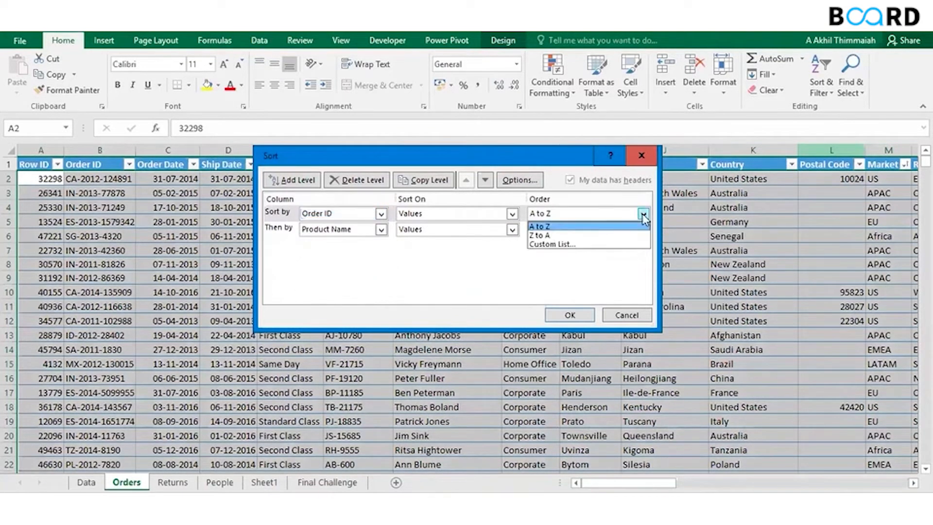
{"action": "left_click", "coordinate": [340, 238]}
Set the second sort level to Sales, largest to smallest, and apply the sort.
{"action": "left_click", "coordinate": [381, 229]}
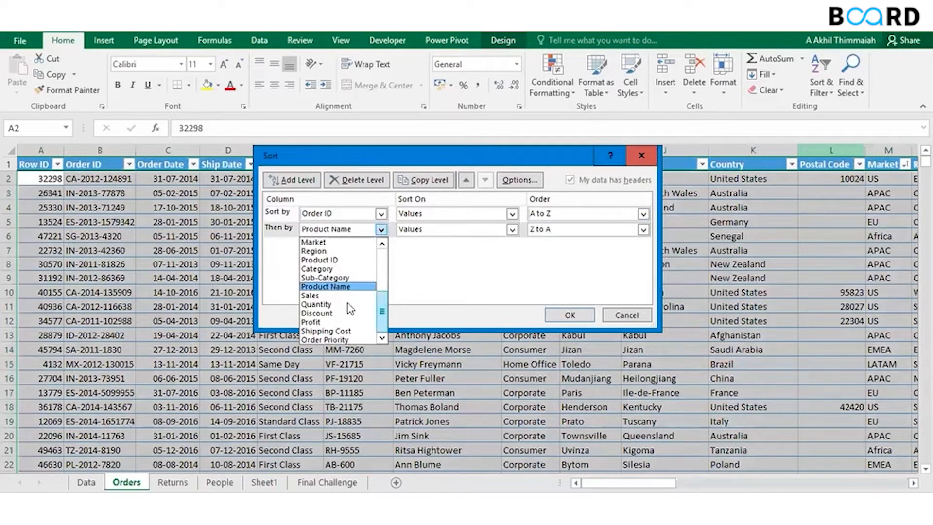
{"action": "left_click", "coordinate": [326, 295]}
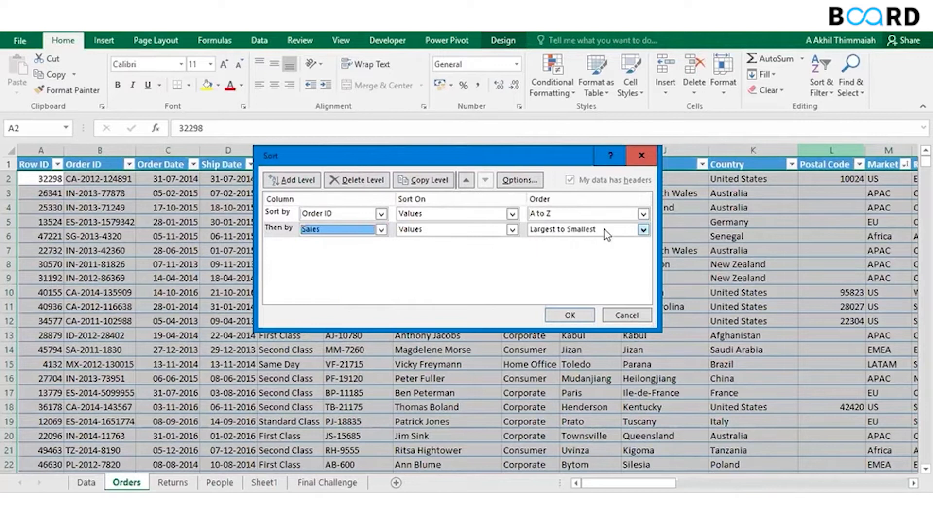
{"action": "left_click", "coordinate": [572, 315]}
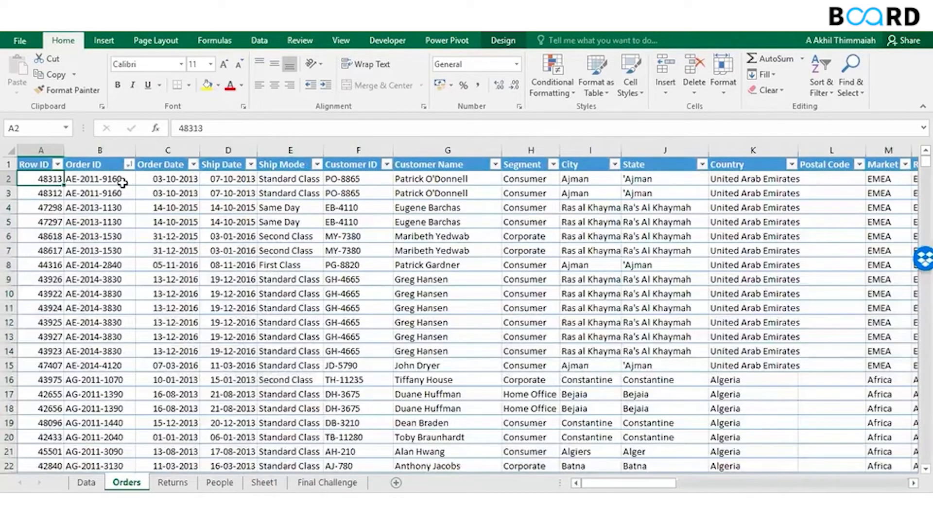
Examine the first few Order IDs in the sorted column for repeated orders.
{"action": "left_click", "coordinate": [121, 181]}
{"action": "key", "text": "Down"}
{"action": "key", "text": "Down"}
{"action": "key", "text": "Down"}
{"action": "key", "text": "Down"}
{"action": "key", "text": "Down"}
{"action": "key", "text": "Up"}
{"action": "key", "text": "Up"}
{"action": "key", "text": "Up"}
{"action": "key", "text": "Up"}
{"action": "key", "text": "Up"}
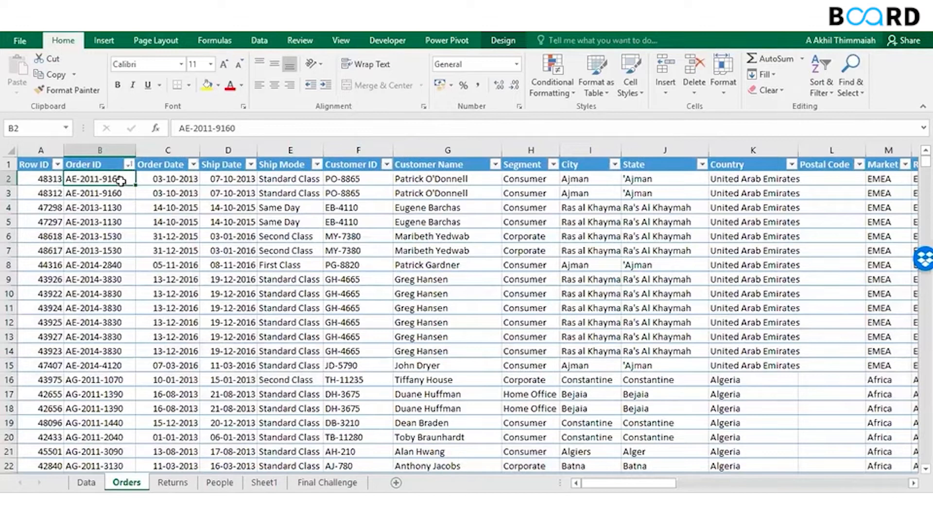
Highlight rows 2 and 3, which share the same Order ID, with a yellow fill.
{"action": "key", "text": "shift+Down"}
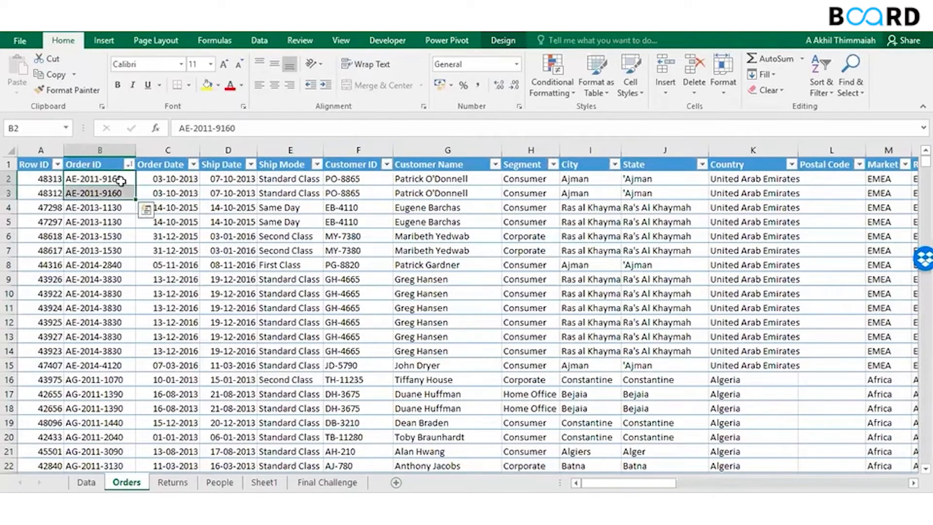
{"action": "left_click", "coordinate": [11, 178]}
{"action": "left_click_drag", "start_coordinate": [11, 178], "coordinate": [11, 193]}
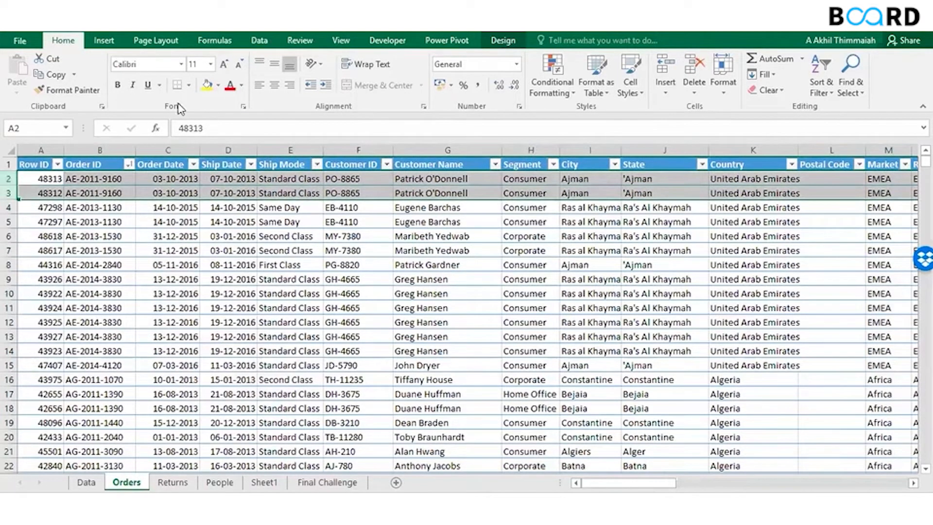
{"action": "left_click", "coordinate": [207, 86]}
Follow the highlighted rows across to the Sales column and compare their sales values.
{"action": "key", "text": "Right"}
{"action": "key", "text": "Right"}
{"action": "key", "text": "Right"}
{"action": "key", "text": "Right"}
{"action": "key", "text": "Right"}
{"action": "key", "text": "Right"}
{"action": "key", "text": "Right"}
{"action": "key", "text": "Right"}
{"action": "key", "text": "Right"}
{"action": "key", "text": "Right"}
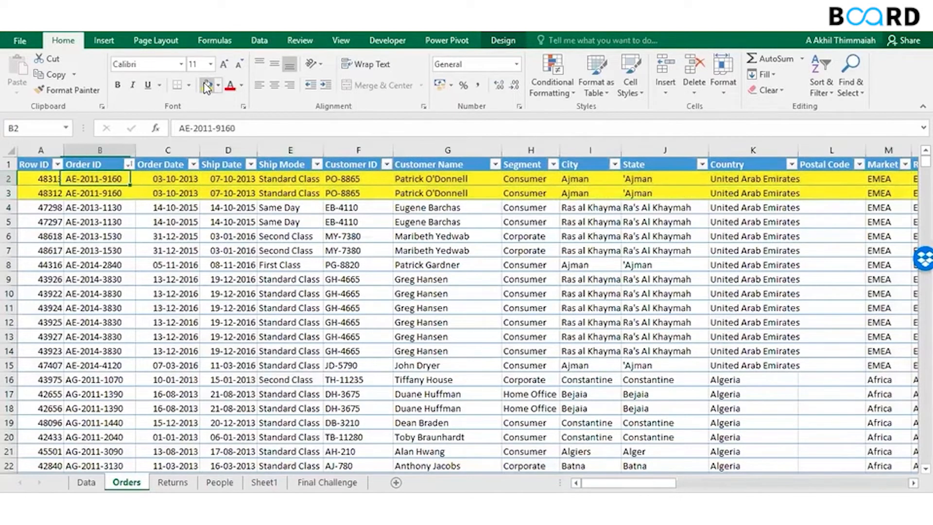
{"action": "key", "text": "Right"}
{"action": "key", "text": "Right"}
{"action": "key", "text": "Right"}
{"action": "key", "text": "Right"}
{"action": "key", "text": "Right"}
{"action": "key", "text": "Right"}
{"action": "key", "text": "Right"}
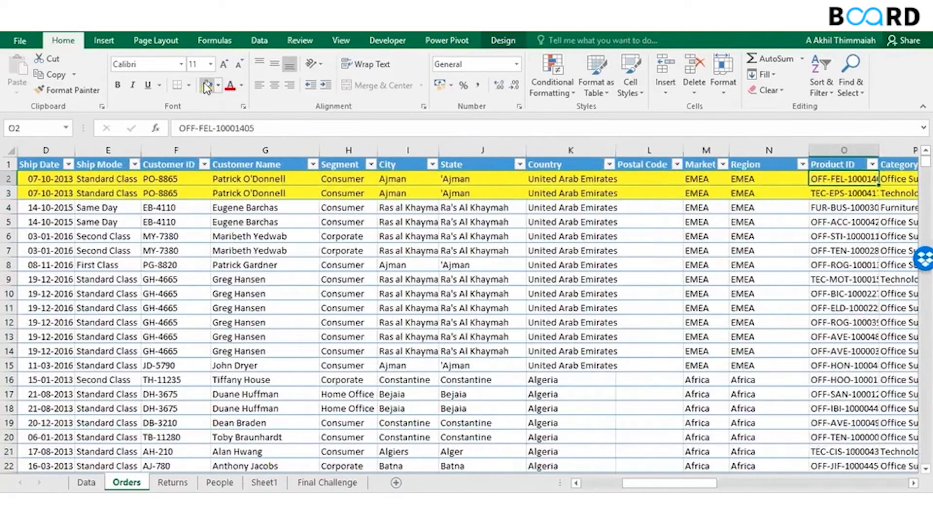
{"action": "key", "text": "Right"}
{"action": "key", "text": "Right"}
{"action": "key", "text": "Right"}
{"action": "key", "text": "Right"}
{"action": "key", "text": "Left"}
{"action": "key", "text": "Left"}
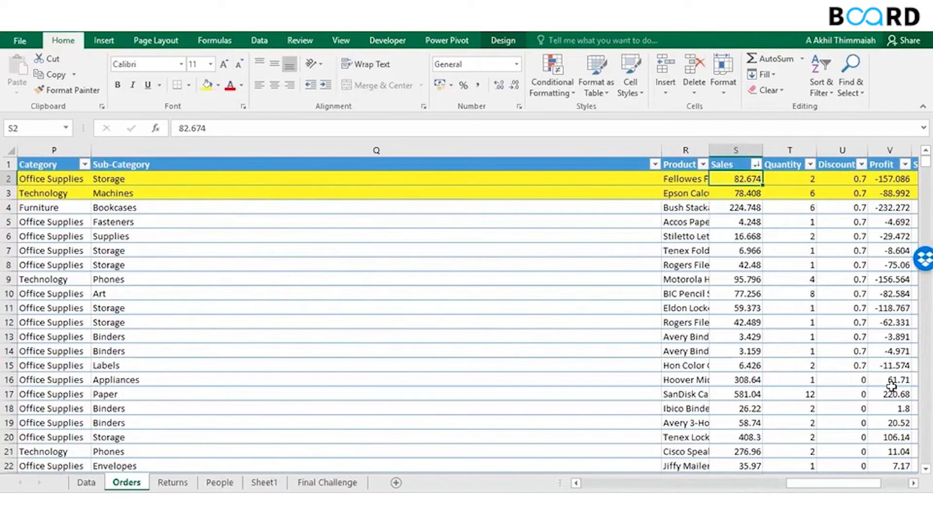
{"action": "key", "text": "ctrl+Left"}
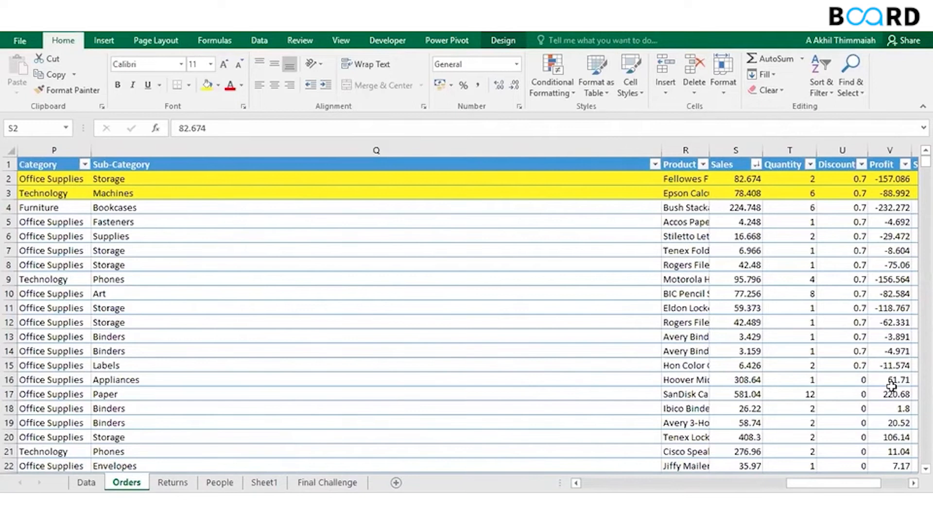
{"action": "left_click", "coordinate": [473, 176]}
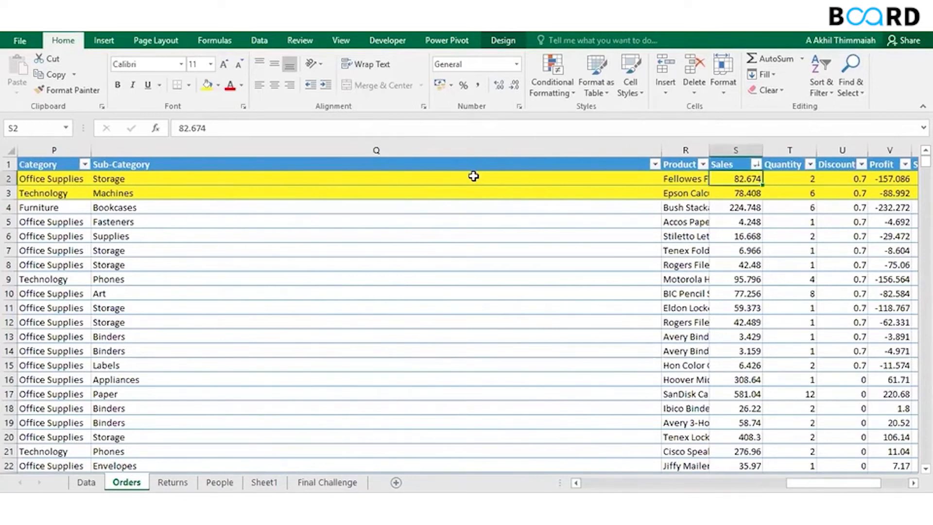
{"action": "key", "text": "Right"}
{"action": "key", "text": "Left"}
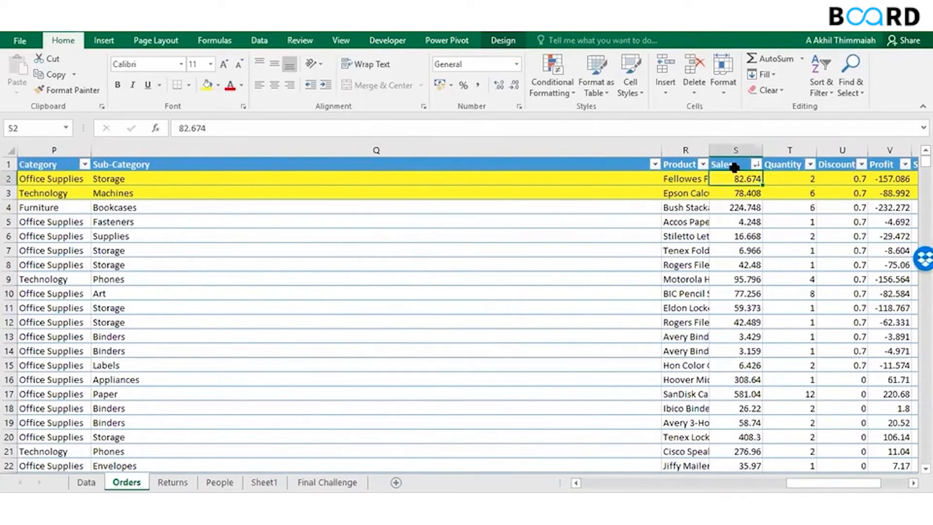
Turn the Orders table's header filters off and back on.
{"action": "left_click", "coordinate": [825, 93]}
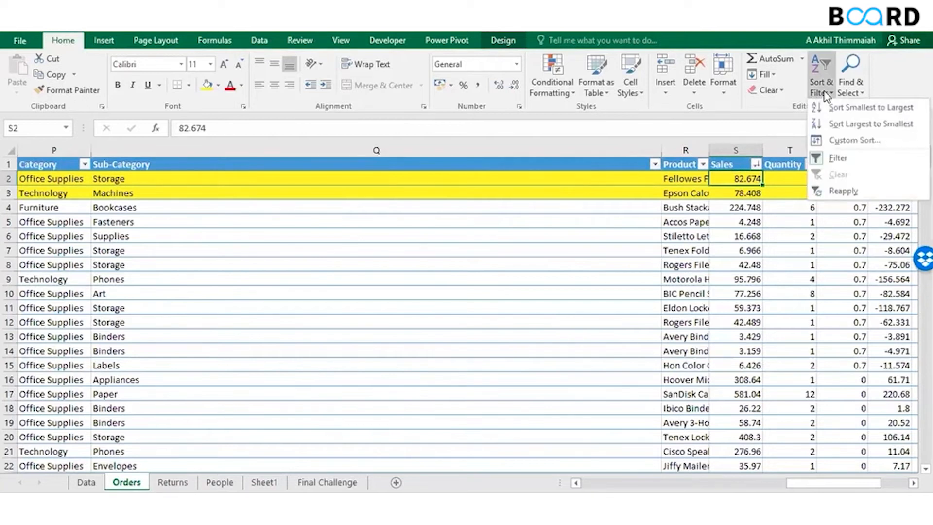
{"action": "left_click", "coordinate": [837, 158]}
{"action": "left_click", "coordinate": [742, 164]}
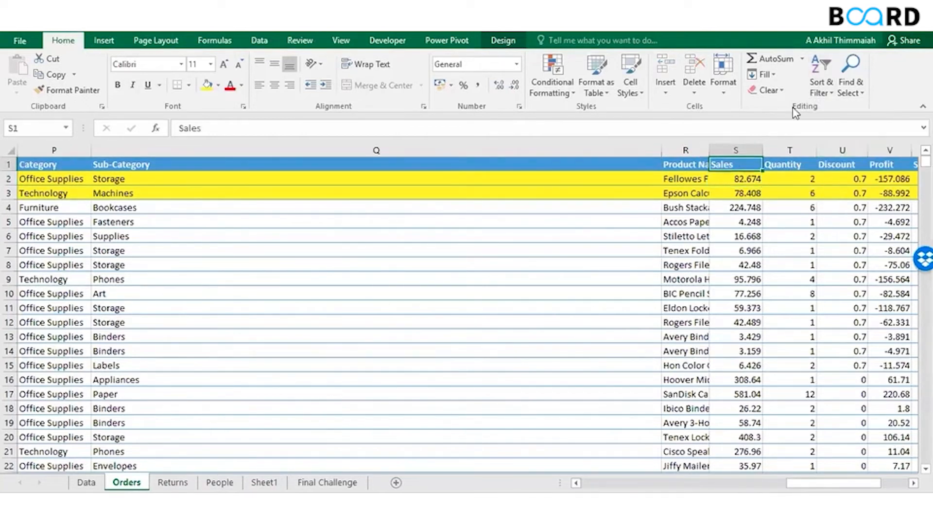
{"action": "left_click", "coordinate": [818, 96]}
{"action": "left_click", "coordinate": [829, 155]}
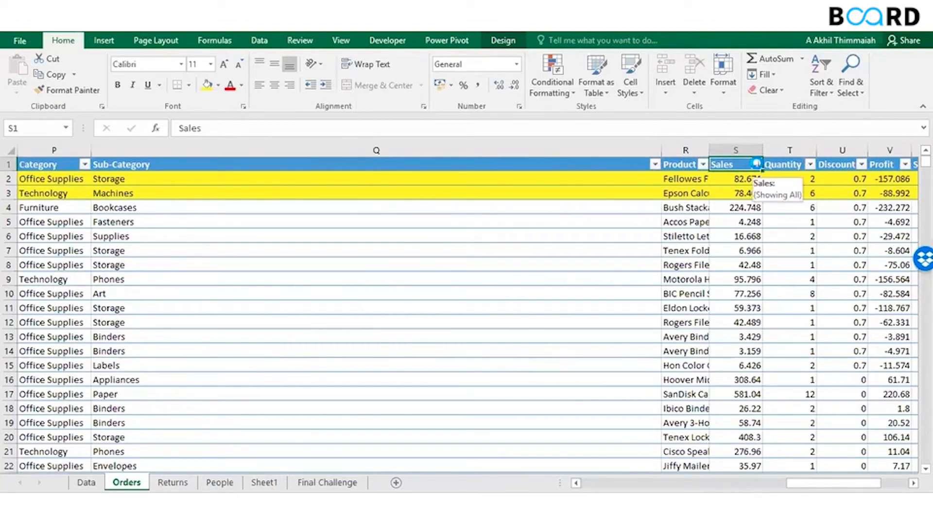
Filter the Sales column with a number filter to show only values greater than 350.
{"action": "left_click", "coordinate": [757, 164]}
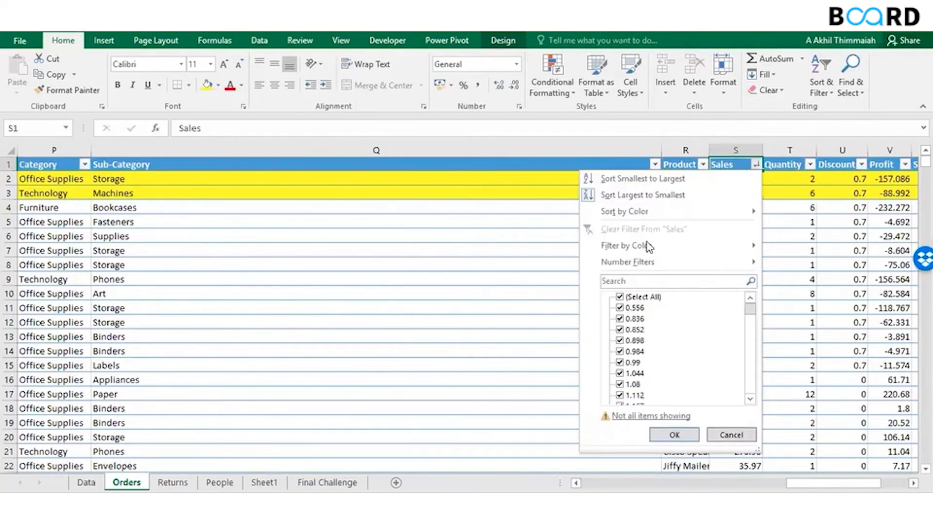
{"action": "mouse_move", "coordinate": [644, 265]}
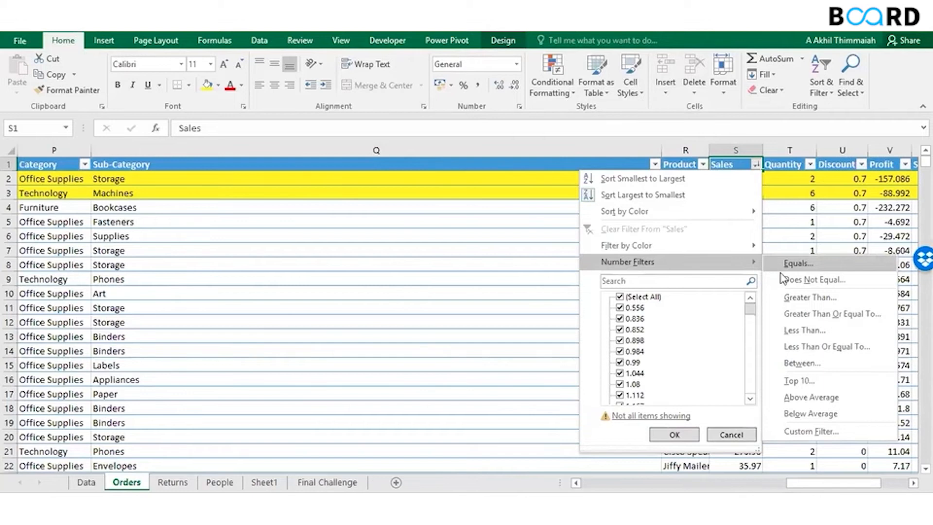
{"action": "left_click", "coordinate": [792, 297]}
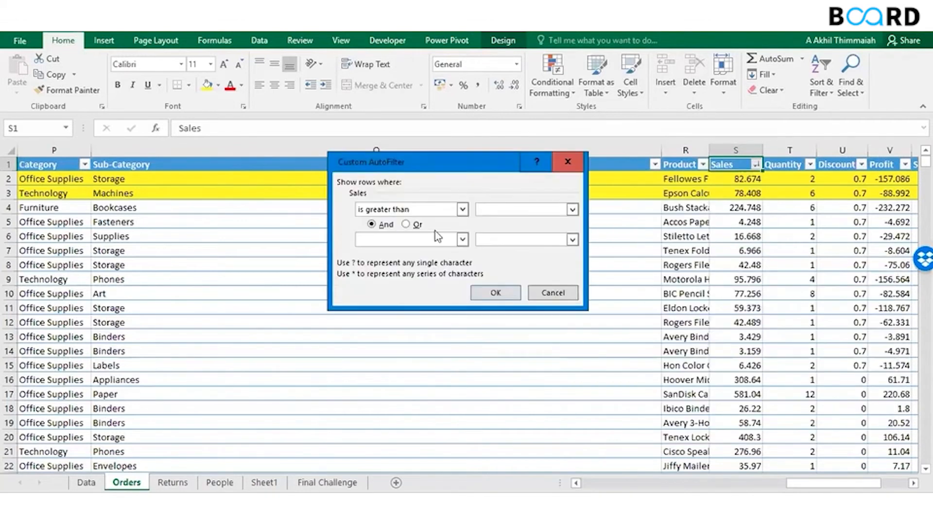
{"action": "type", "text": "350"}
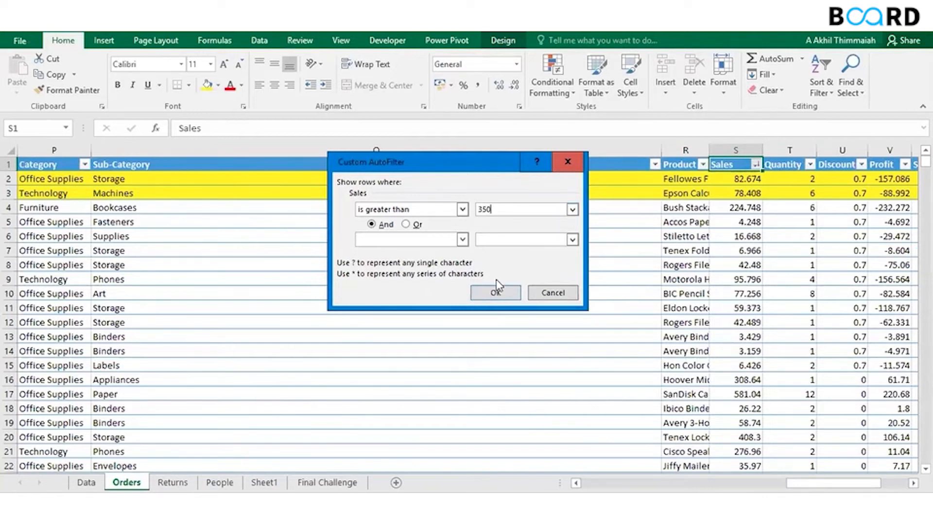
{"action": "left_click", "coordinate": [495, 291]}
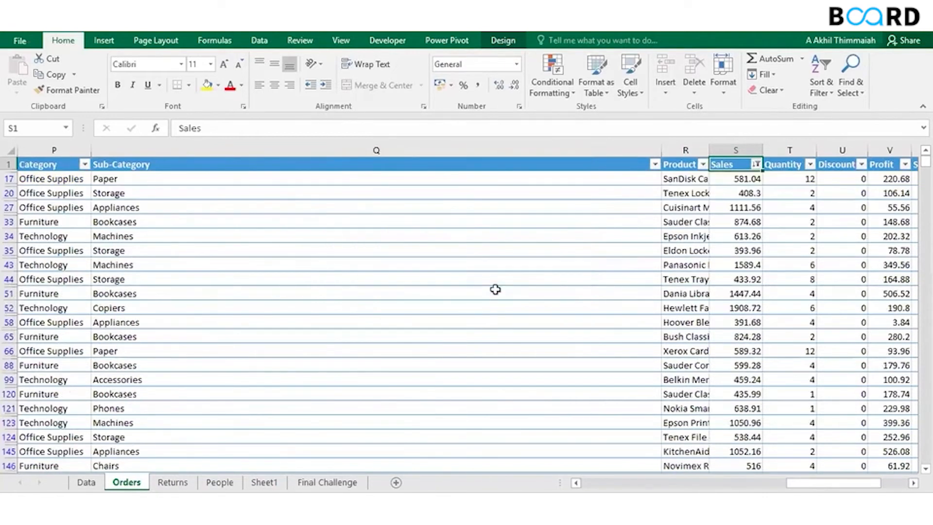
Check the first filtered Sales values and return to cell K3 under Customer Name on the Data sheet.
{"action": "left_click", "coordinate": [735, 176]}
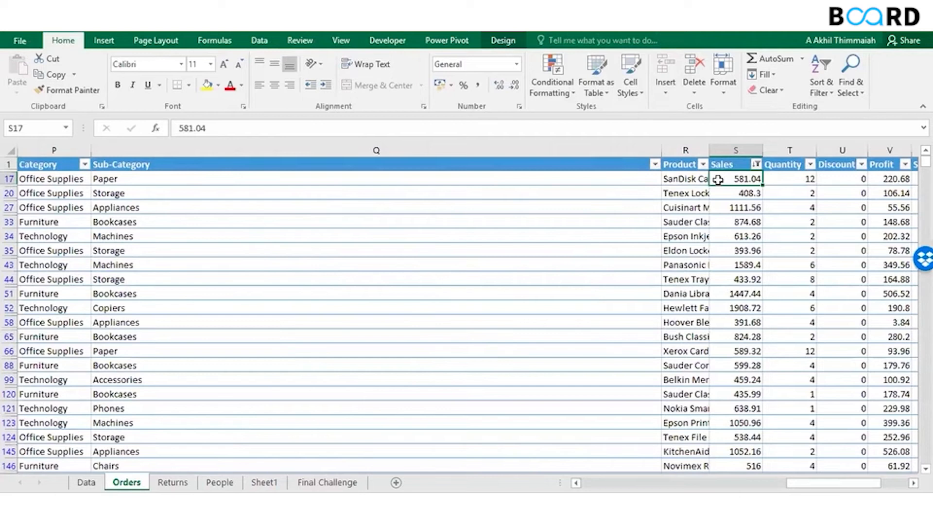
{"action": "key", "text": "Down"}
{"action": "key", "text": "Up"}
{"action": "key", "text": "Up"}
{"action": "left_click", "coordinate": [655, 164]}
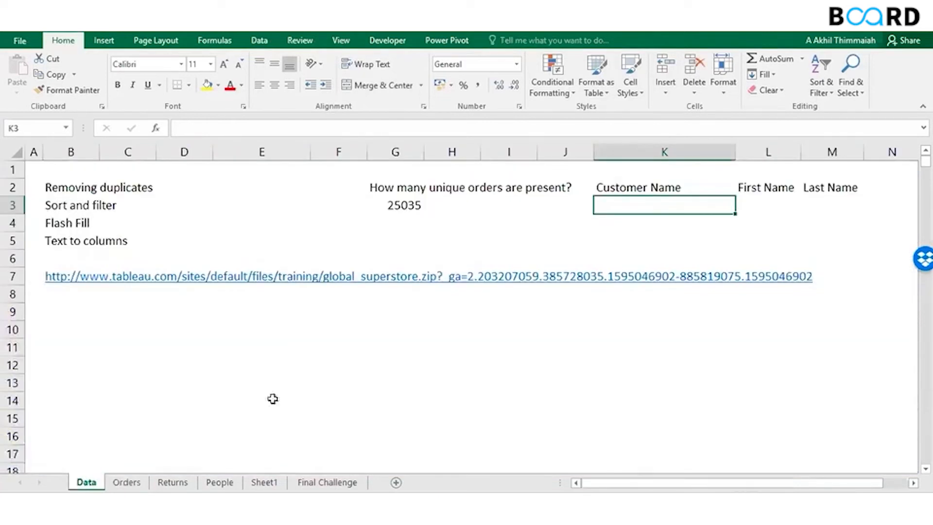
Clear the filter from the Sales column on the Orders sheet.
{"action": "left_click", "coordinate": [127, 482]}
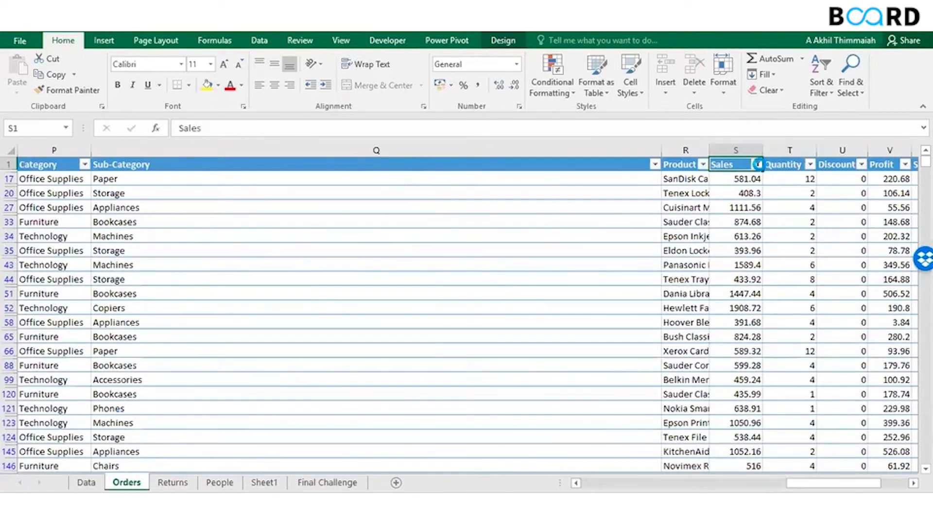
{"action": "left_click", "coordinate": [758, 165]}
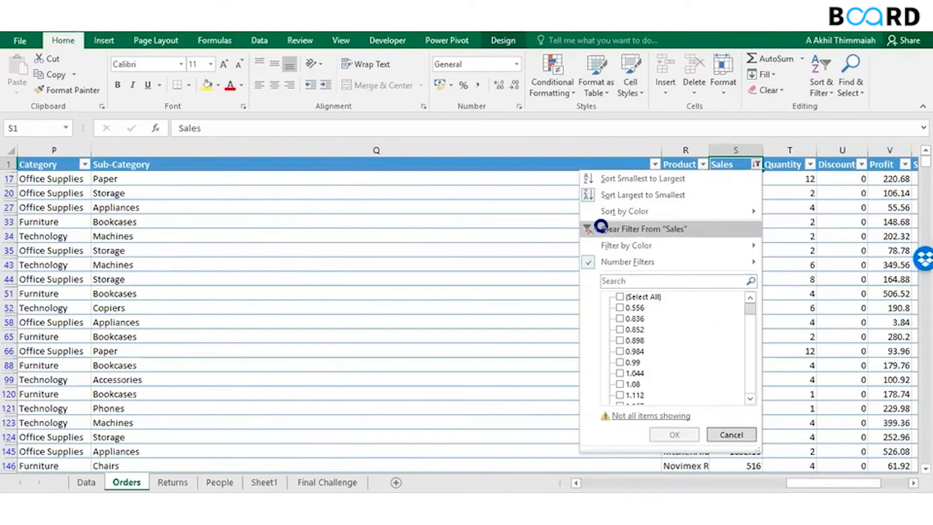
{"action": "left_click", "coordinate": [604, 229]}
Look back across the first order's fields to Row ID and locate the Customer Name column.
{"action": "left_click", "coordinate": [402, 180]}
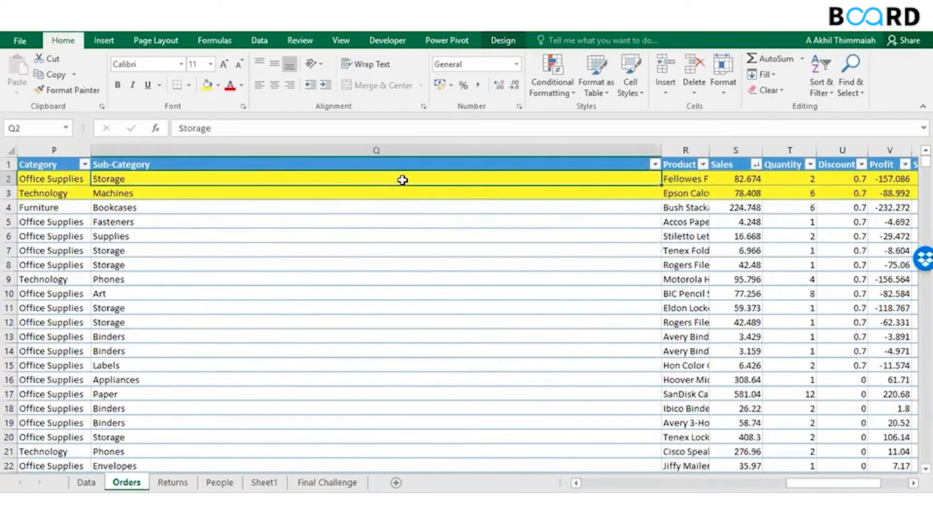
{"action": "key", "text": "Right"}
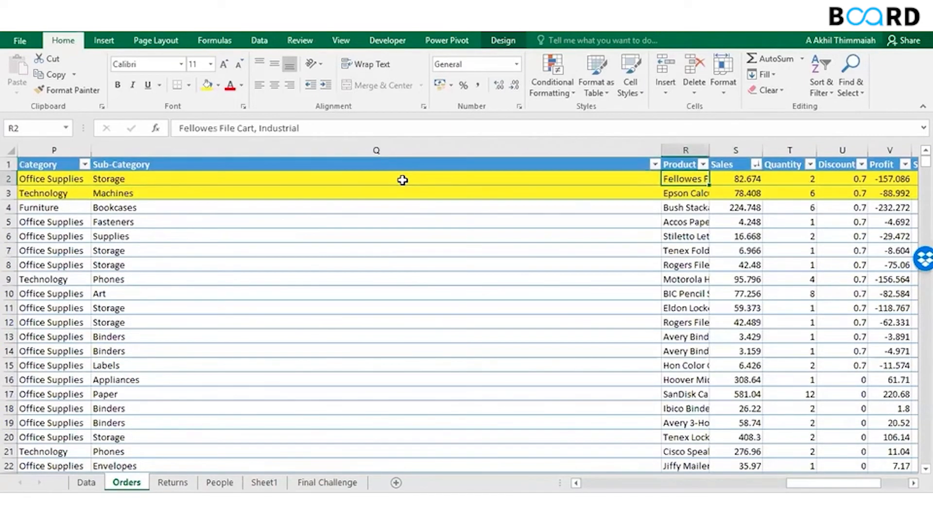
{"action": "key", "text": "Left"}
{"action": "key", "text": "Left"}
{"action": "key", "text": "Left"}
{"action": "key", "text": "Left"}
{"action": "key", "text": "Left"}
{"action": "key", "text": "Left"}
{"action": "key", "text": "Left"}
{"action": "key", "text": "Left"}
{"action": "key", "text": "Left"}
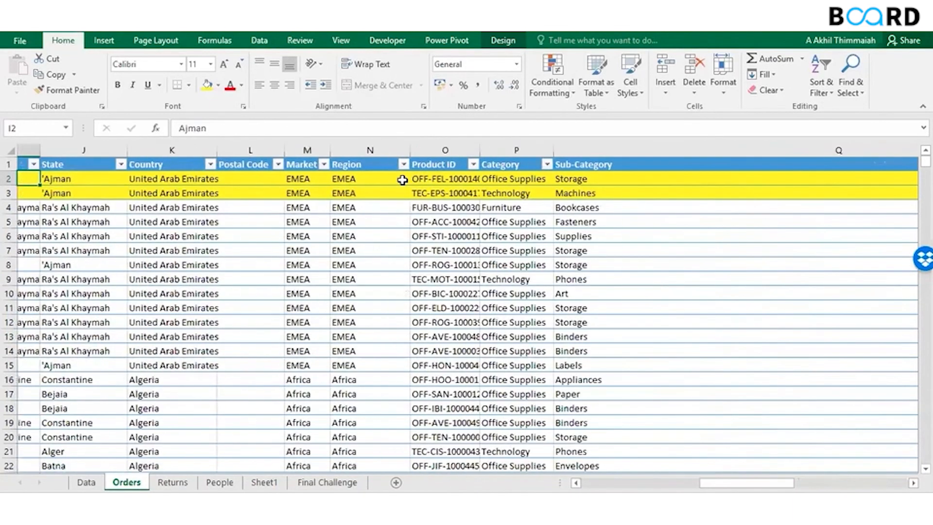
{"action": "key", "text": "Left"}
{"action": "key", "text": "Left"}
{"action": "key", "text": "Left"}
{"action": "key", "text": "Left"}
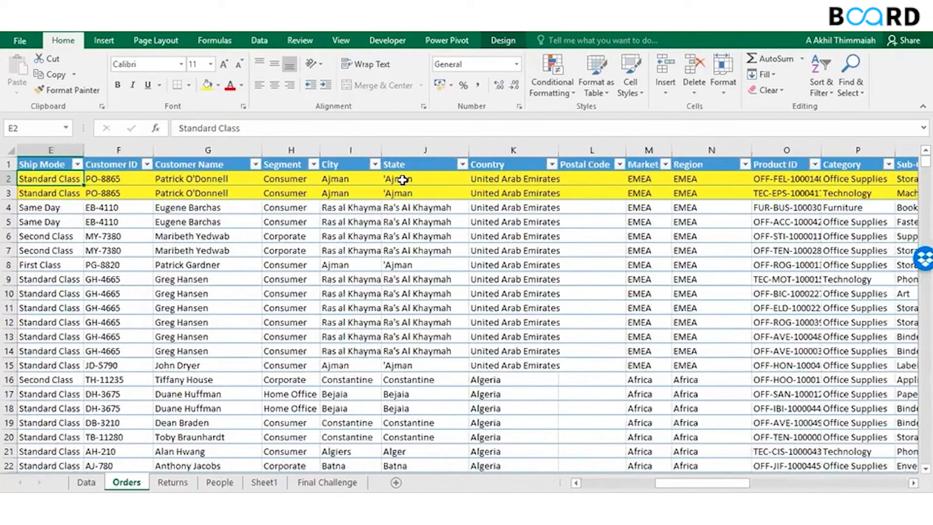
{"action": "key", "text": "Left"}
{"action": "key", "text": "Left"}
{"action": "key", "text": "Left"}
{"action": "key", "text": "Left"}
{"action": "key", "text": "Right"}
{"action": "key", "text": "Right"}
{"action": "key", "text": "Right"}
{"action": "key", "text": "Right"}
{"action": "key", "text": "Right"}
{"action": "key", "text": "Right"}
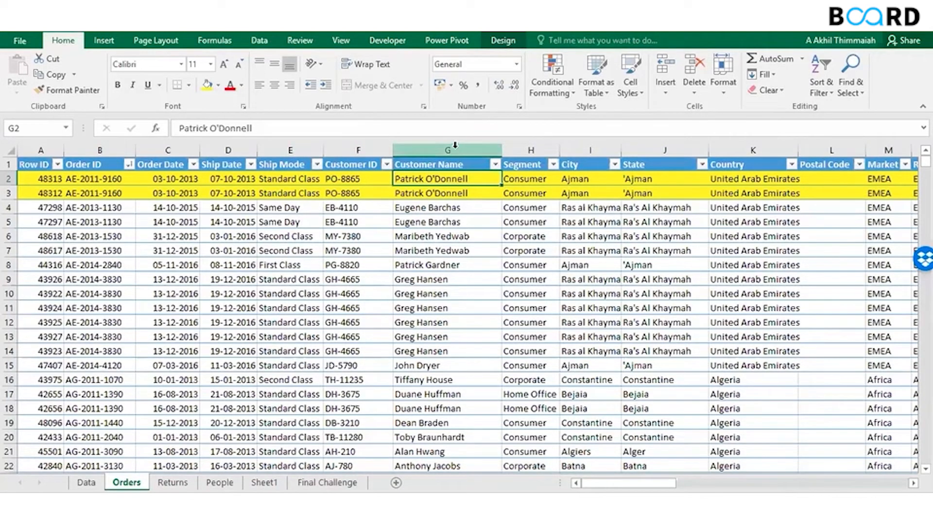
Copy the whole Customer Name column, header included, from Orders into Sheet1 starting at cell D1.
{"action": "left_click", "coordinate": [448, 165]}
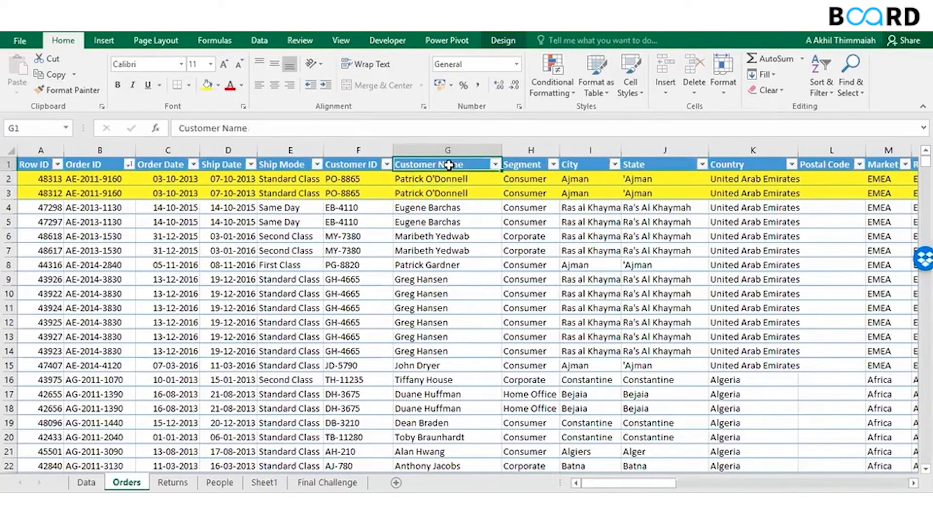
{"action": "key", "text": "ctrl+shift+Down"}
{"action": "key", "text": "ctrl+c"}
{"action": "left_click", "coordinate": [274, 479]}
{"action": "left_click", "coordinate": [201, 167]}
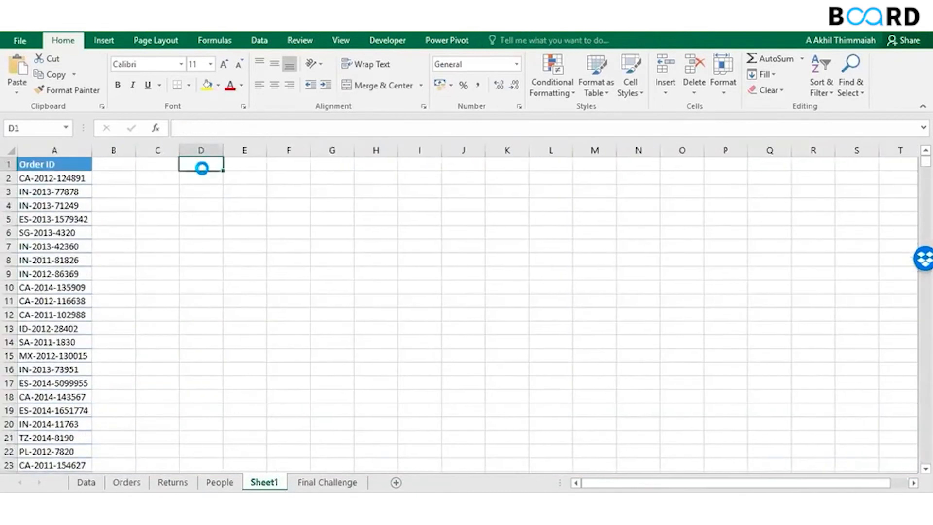
{"action": "key", "text": "ctrl+shift+Down"}
{"action": "key", "text": "ctrl+v"}
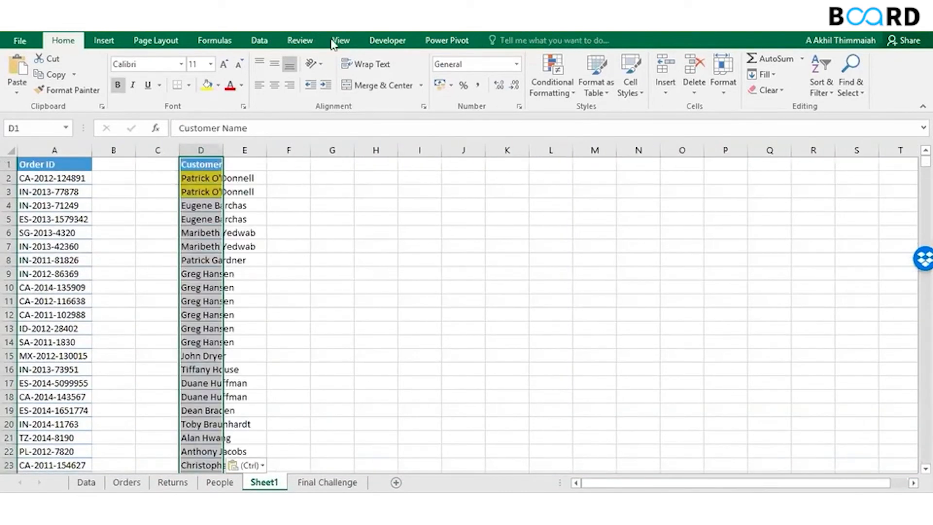
Remove the duplicate customer names from column D on Sheet1 and autofit the column's width.
{"action": "left_click", "coordinate": [260, 40]}
{"action": "left_click", "coordinate": [474, 73]}
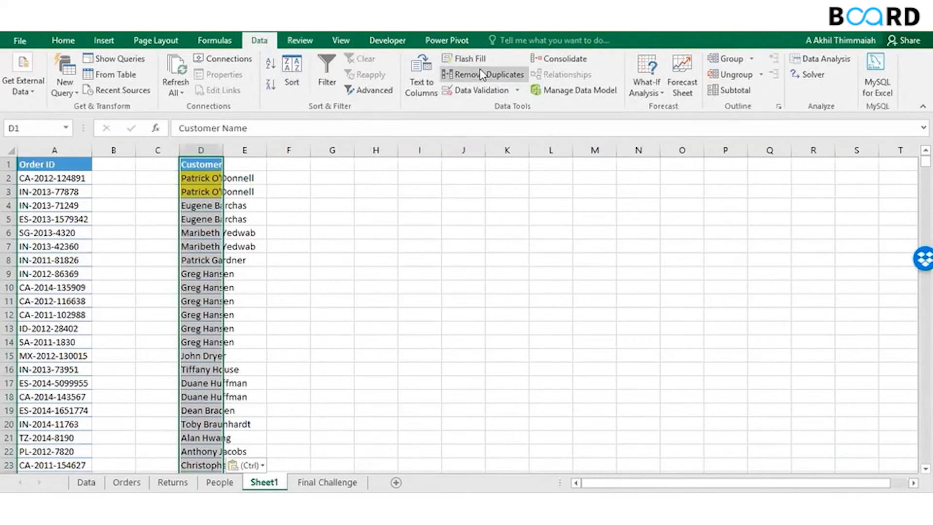
{"action": "left_click", "coordinate": [523, 319]}
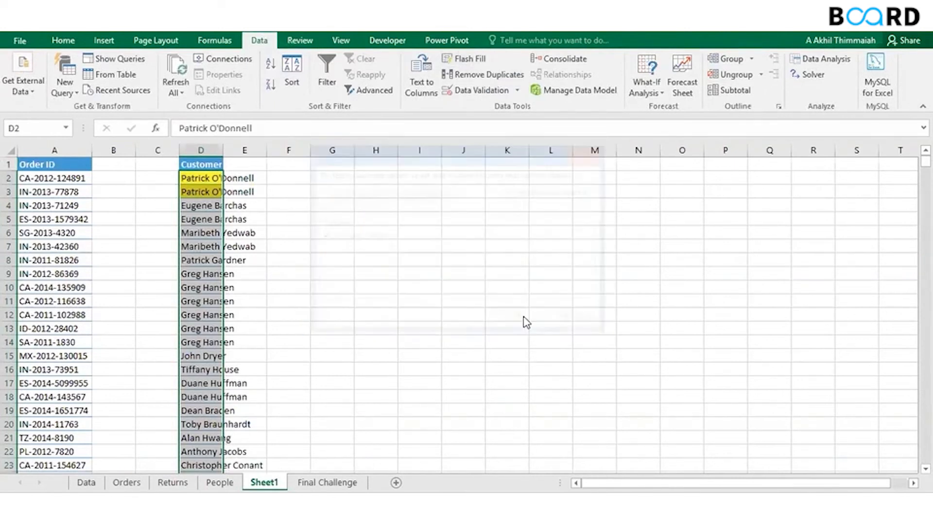
{"action": "left_click", "coordinate": [485, 305]}
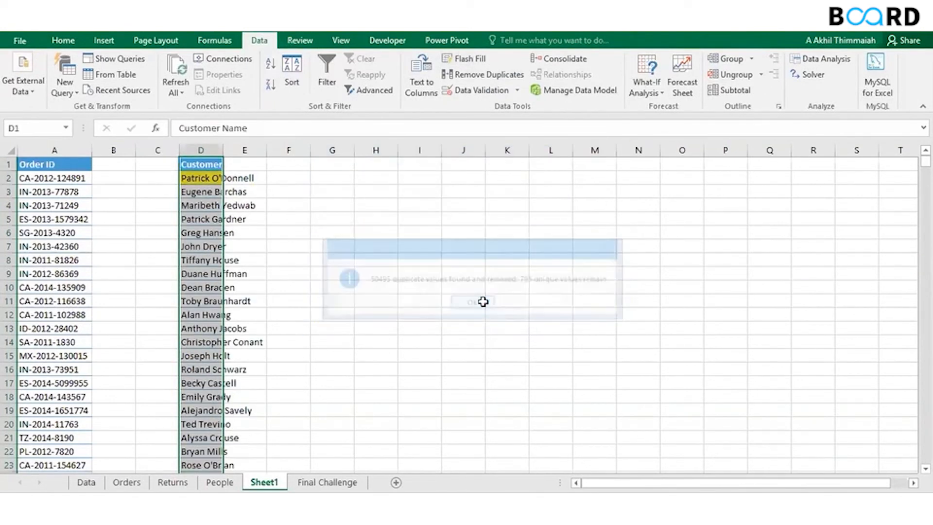
{"action": "double_click", "coordinate": [217, 151]}
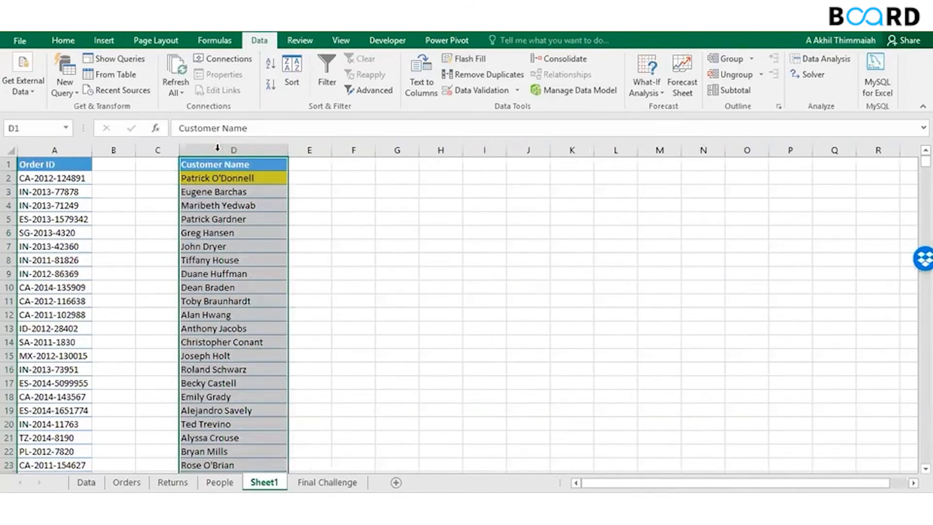
Enter the first listed customer's first name in E2 and last name in F2.
{"action": "left_click", "coordinate": [206, 177]}
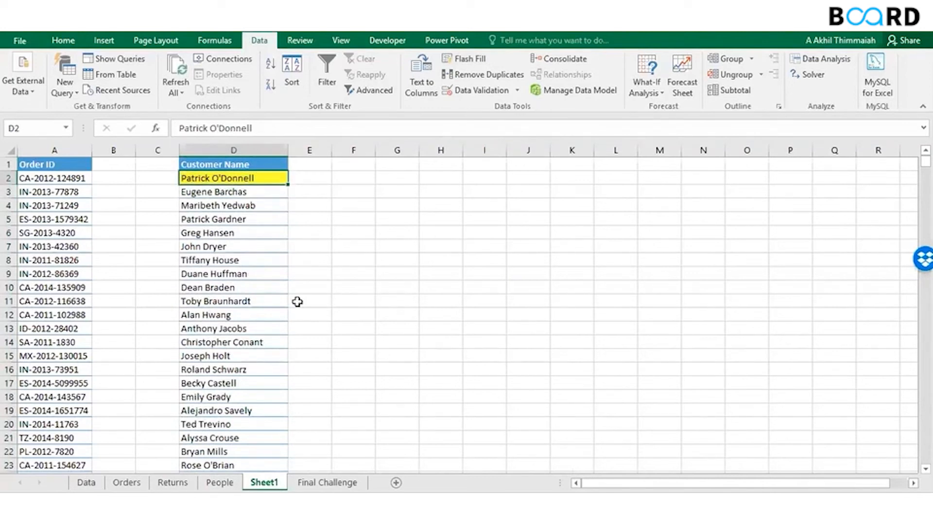
{"action": "key", "text": "Right"}
{"action": "type", "text": "Patrick"}
{"action": "key", "text": "Tab"}
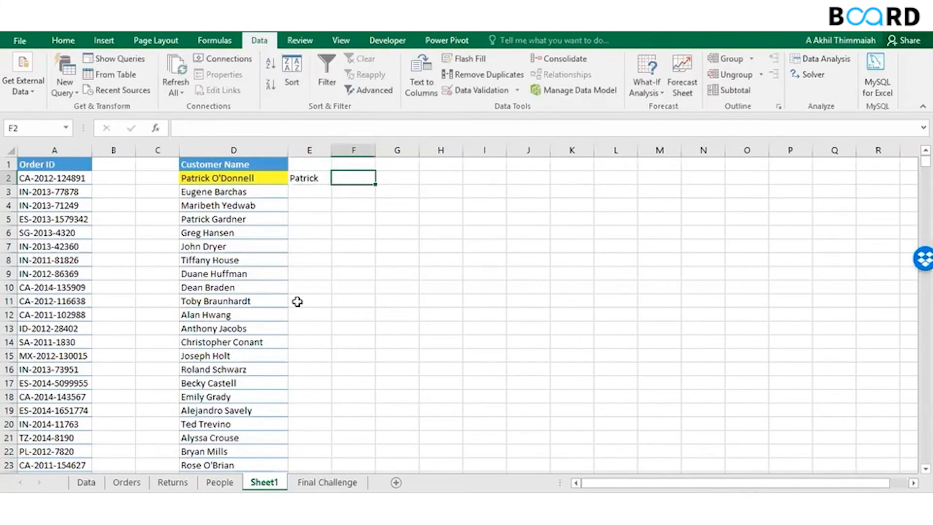
{"action": "type", "text": "O'Donnell"}
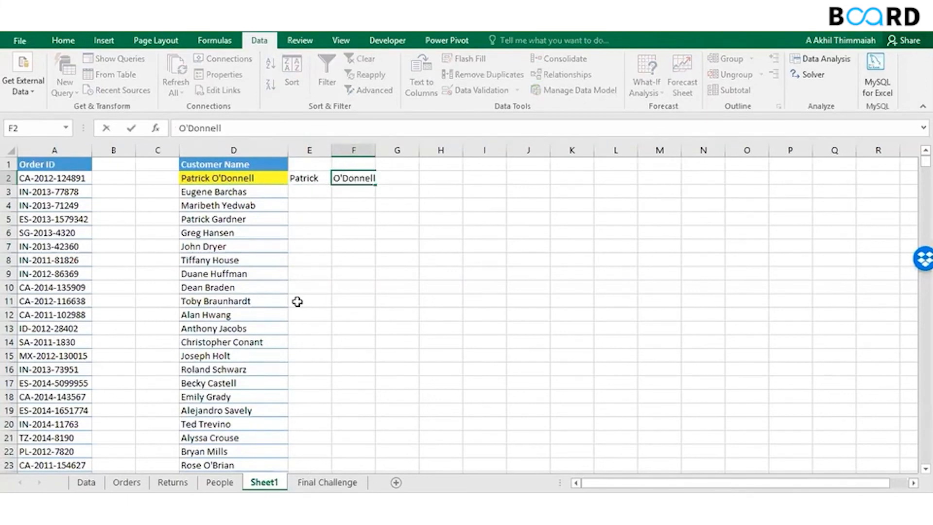
{"action": "key", "text": "Left"}
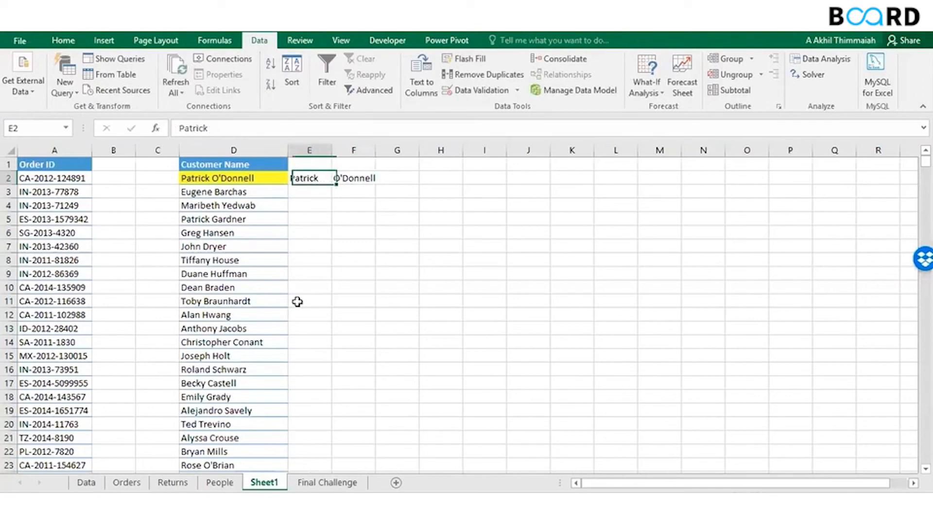
{"action": "key", "text": "Left"}
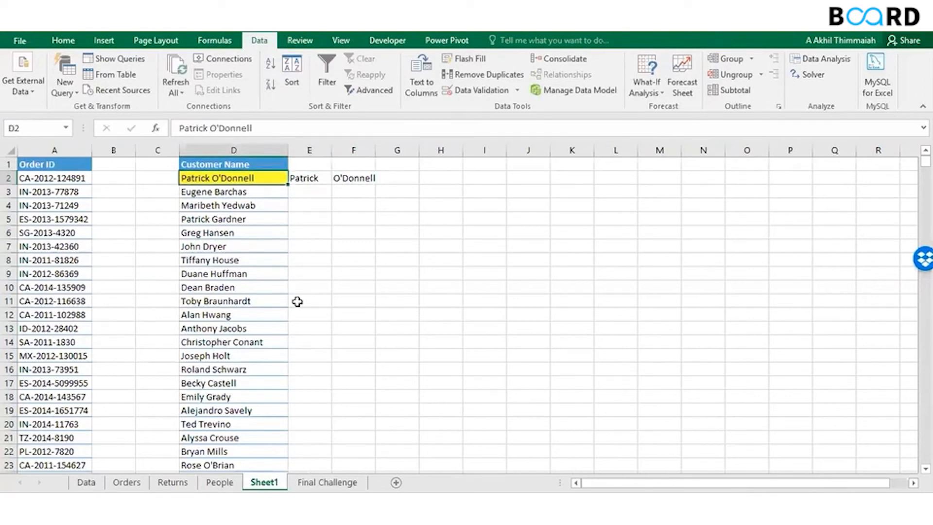
Split the Customer Name column with Text to Columns, delimited by Space, with destination $D$1, replacing the existing data.
{"action": "key", "text": "Up"}
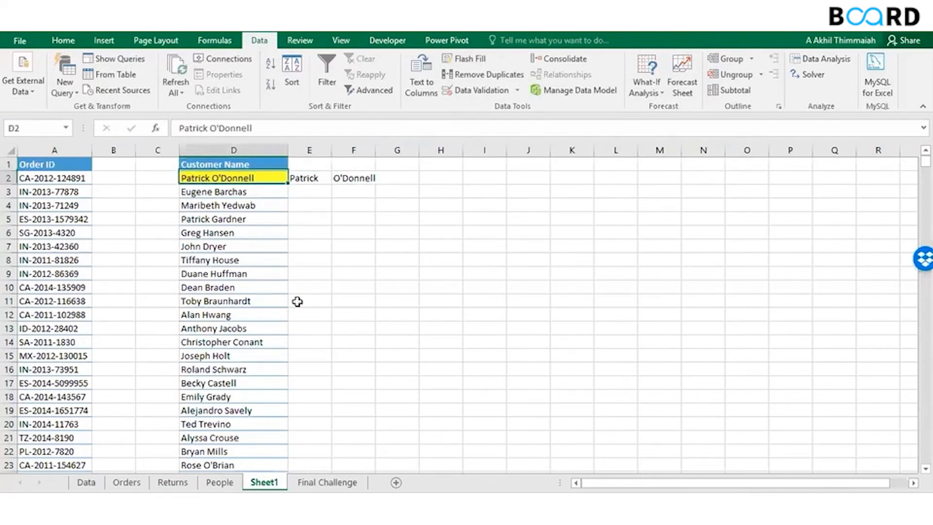
{"action": "key", "text": "ctrl+shift+Down"}
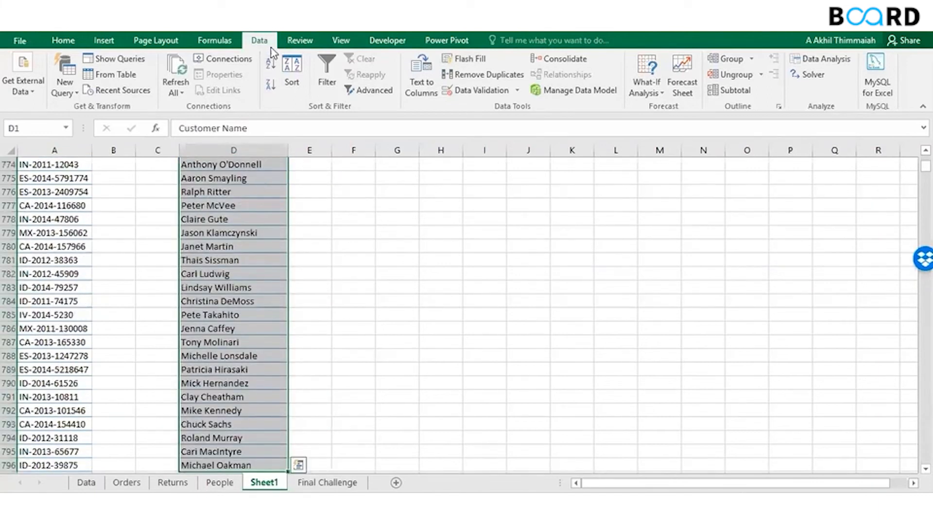
{"action": "left_click", "coordinate": [421, 86]}
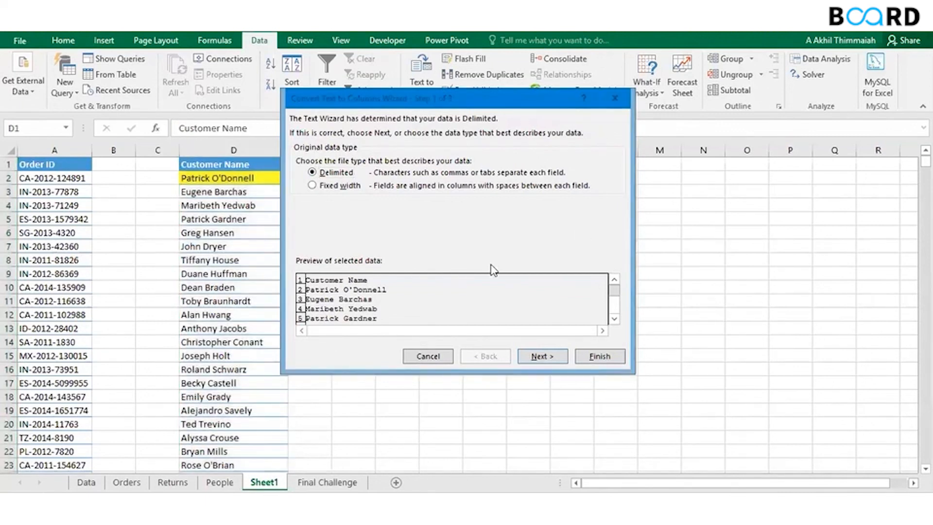
{"action": "left_click", "coordinate": [536, 357]}
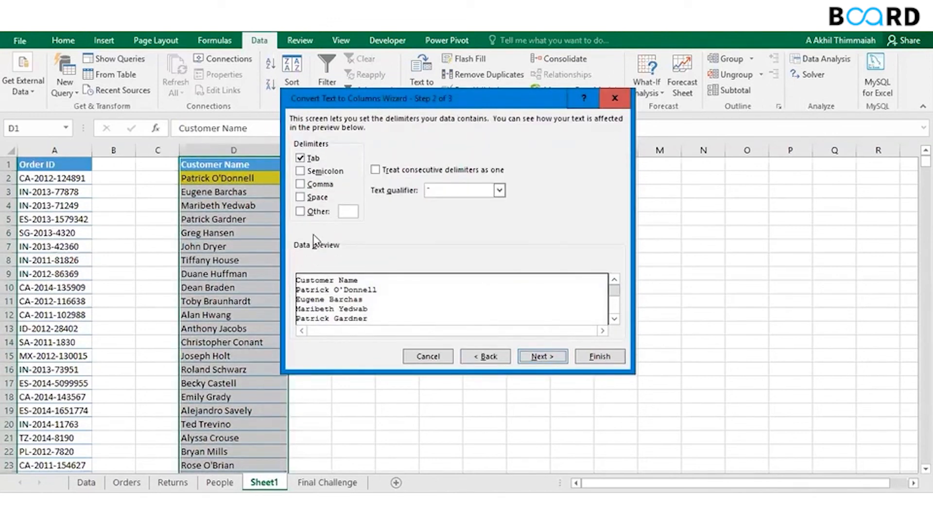
{"action": "left_click", "coordinate": [300, 197]}
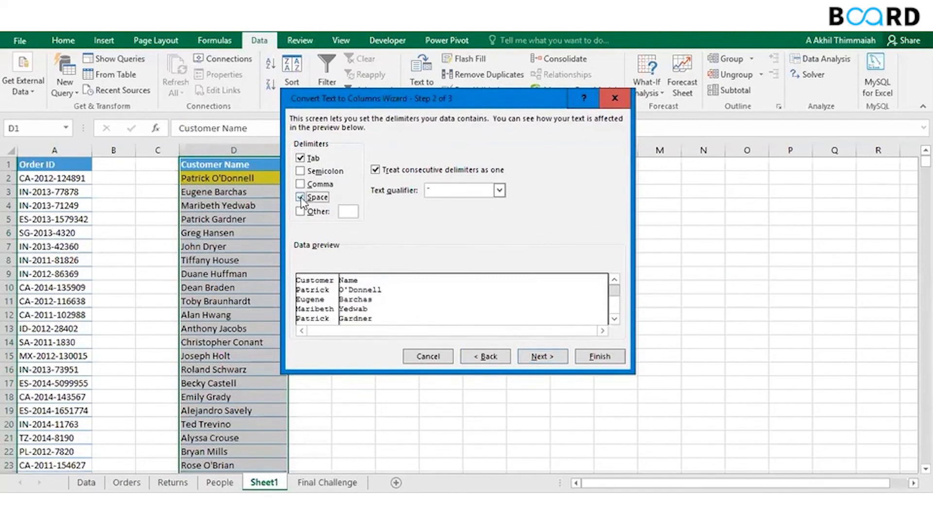
{"action": "left_click", "coordinate": [543, 356]}
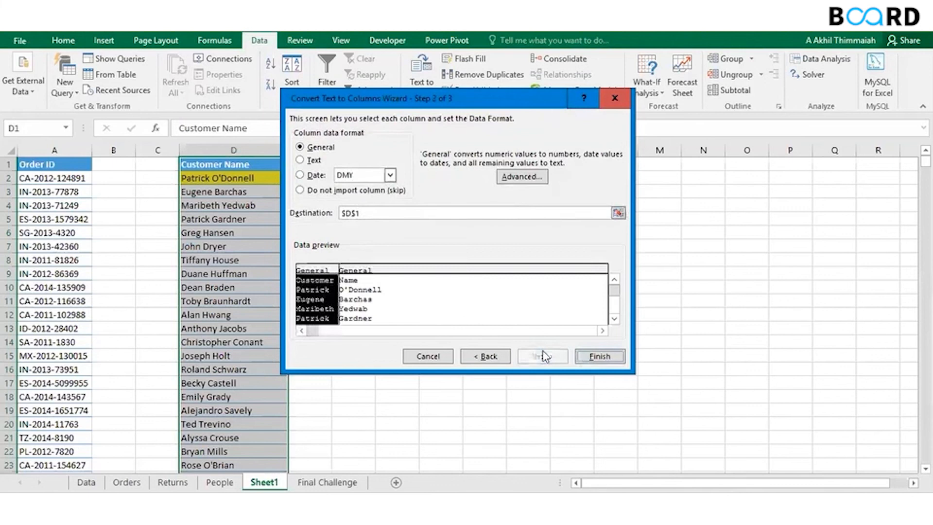
{"action": "left_click", "coordinate": [589, 358]}
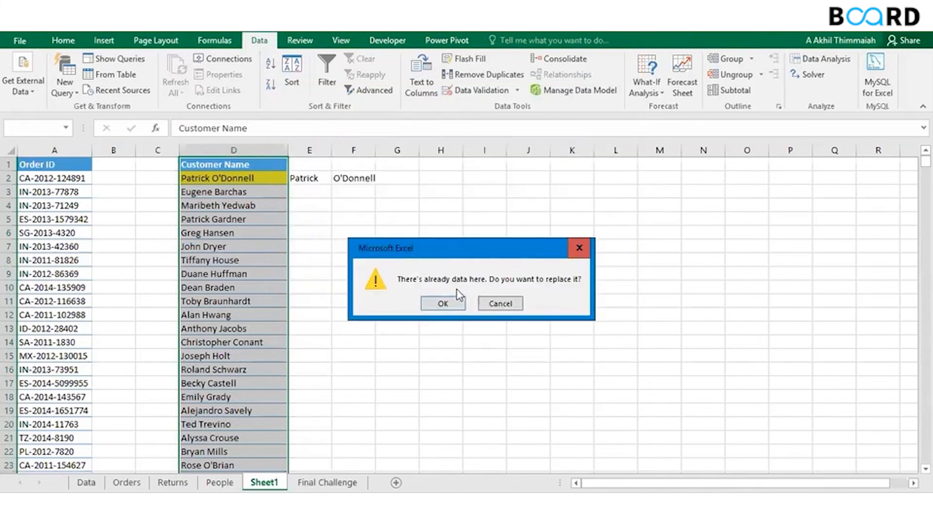
{"action": "left_click", "coordinate": [452, 304]}
Check the split first and last names down columns D and E and return to the header in D1.
{"action": "left_click", "coordinate": [264, 179]}
{"action": "key", "text": "Down"}
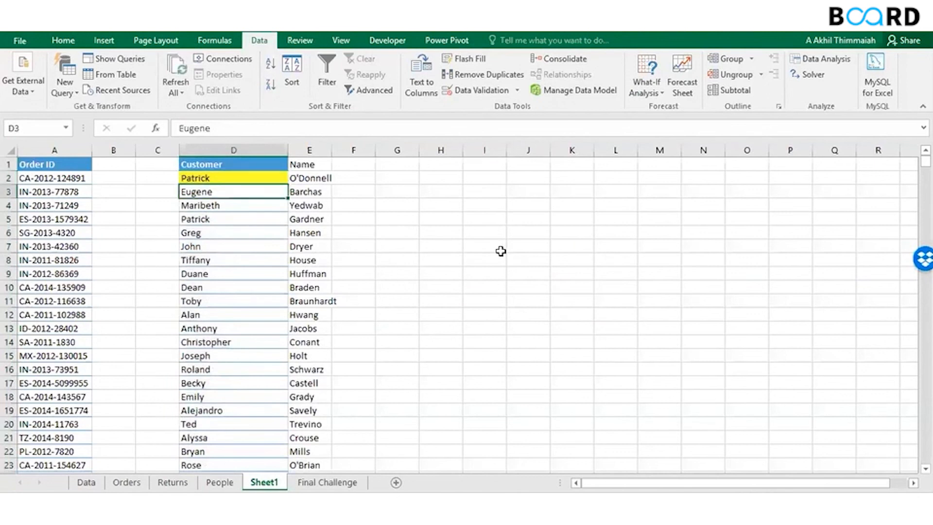
{"action": "key", "text": "Right"}
{"action": "key", "text": "Left"}
{"action": "key", "text": "Down"}
{"action": "key", "text": "Down"}
{"action": "key", "text": "Down"}
{"action": "key", "text": "Down"}
{"action": "key", "text": "Down"}
{"action": "key", "text": "Down"}
{"action": "key", "text": "Down"}
{"action": "key", "text": "Down"}
{"action": "key", "text": "Down"}
{"action": "key", "text": "Down"}
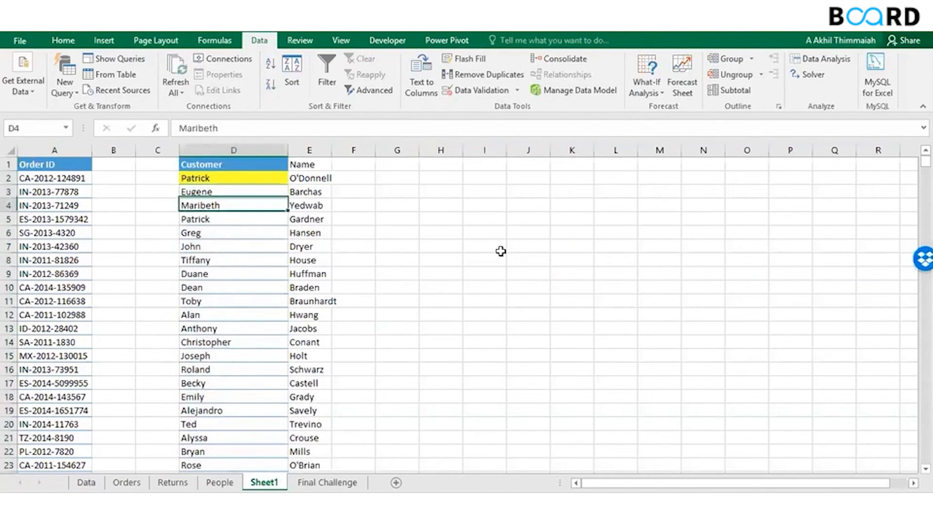
{"action": "key", "text": "Down"}
{"action": "key", "text": "Down"}
{"action": "key", "text": "Down"}
{"action": "key", "text": "Down"}
{"action": "key", "text": "Down"}
{"action": "key", "text": "Down"}
{"action": "key", "text": "Down"}
{"action": "key", "text": "Down"}
{"action": "key", "text": "Down"}
{"action": "key", "text": "Down"}
{"action": "key", "text": "Down"}
{"action": "key", "text": "Down"}
{"action": "key", "text": "Down"}
{"action": "key", "text": "Down"}
{"action": "key", "text": "Down"}
{"action": "key", "text": "Down"}
{"action": "key", "text": "Down"}
{"action": "key", "text": "Down"}
{"action": "key", "text": "Down"}
{"action": "key", "text": "Down"}
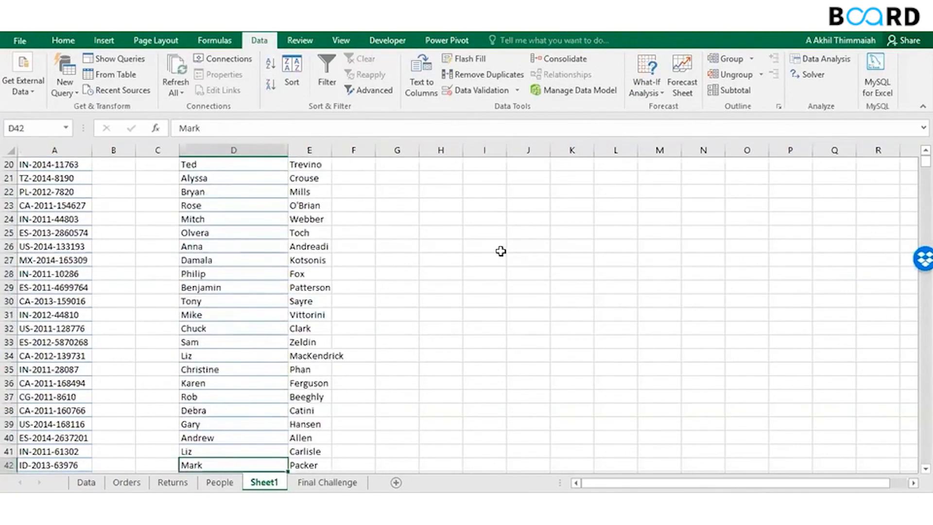
{"action": "key", "text": "Down"}
{"action": "key", "text": "Down"}
{"action": "key", "text": "Down"}
{"action": "key", "text": "Down"}
{"action": "key", "text": "Down"}
{"action": "key", "text": "Down"}
{"action": "key", "text": "Down"}
{"action": "key", "text": "Down"}
{"action": "key", "text": "Down"}
{"action": "key", "text": "Down"}
{"action": "key", "text": "Down"}
{"action": "key", "text": "Down"}
{"action": "key", "text": "Down"}
{"action": "key", "text": "Down"}
{"action": "key", "text": "Down"}
{"action": "key", "text": "Down"}
{"action": "key", "text": "Down"}
{"action": "key", "text": "Down"}
{"action": "key", "text": "Down"}
{"action": "key", "text": "Down"}
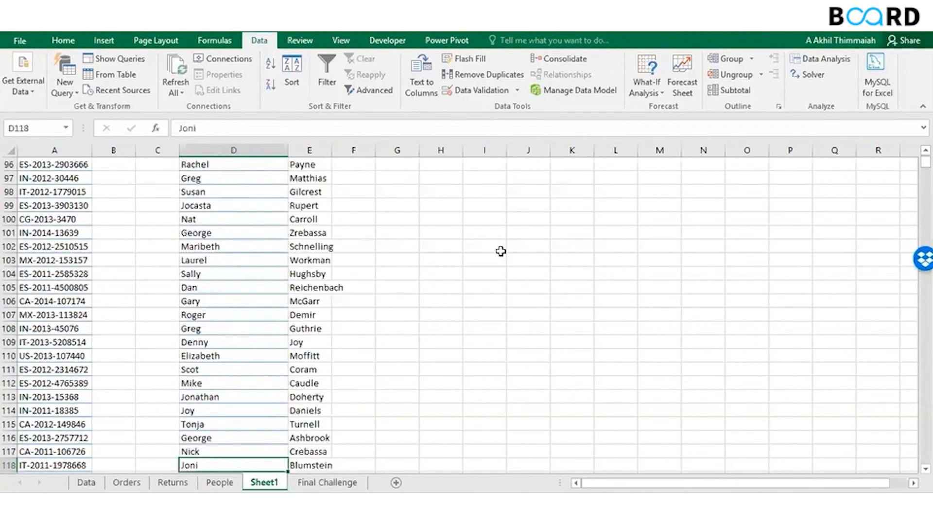
{"action": "key", "text": "ctrl+Up"}
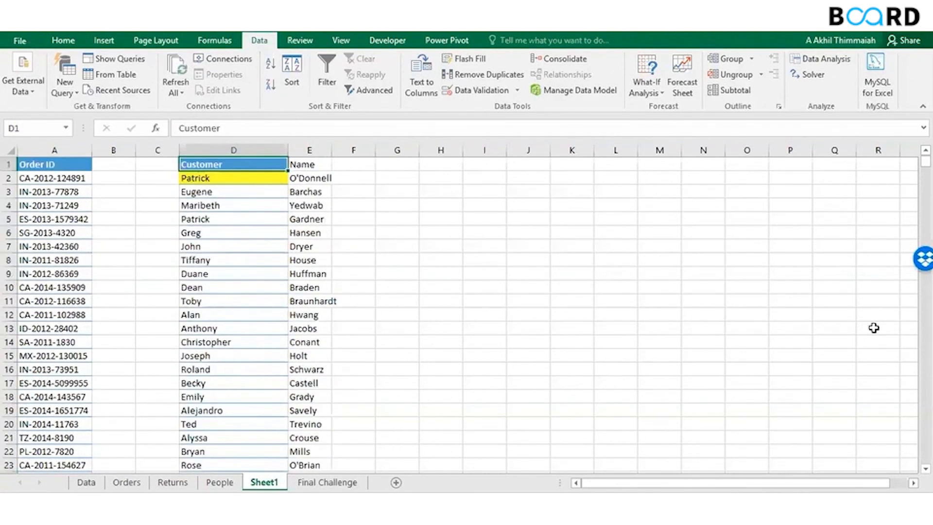